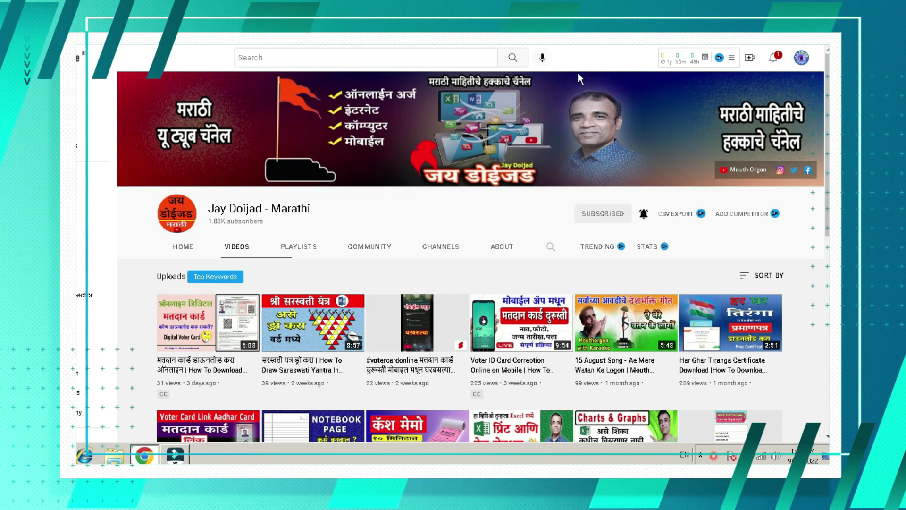
Search Google for 'Pan Card Application' and open the 'Online PAN application - NSDL' result
mouse_move(538, 330)
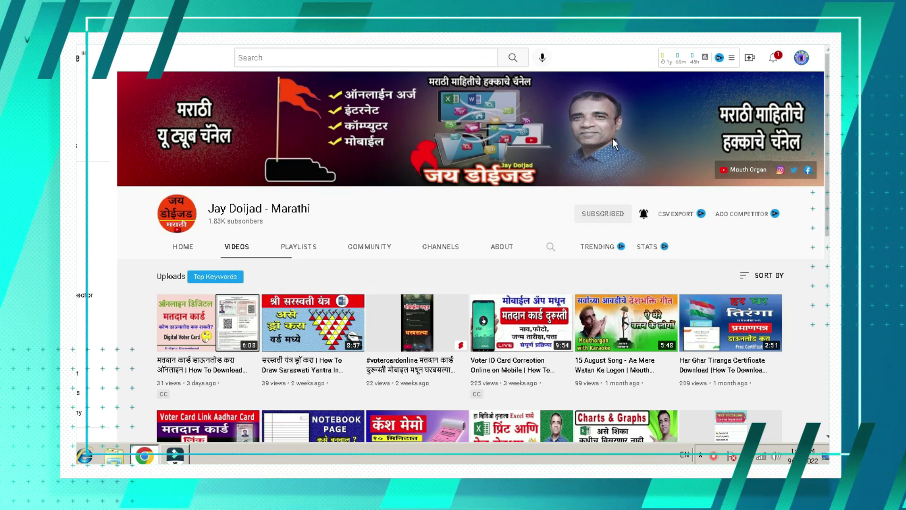
scroll(603, 150, down, 1)
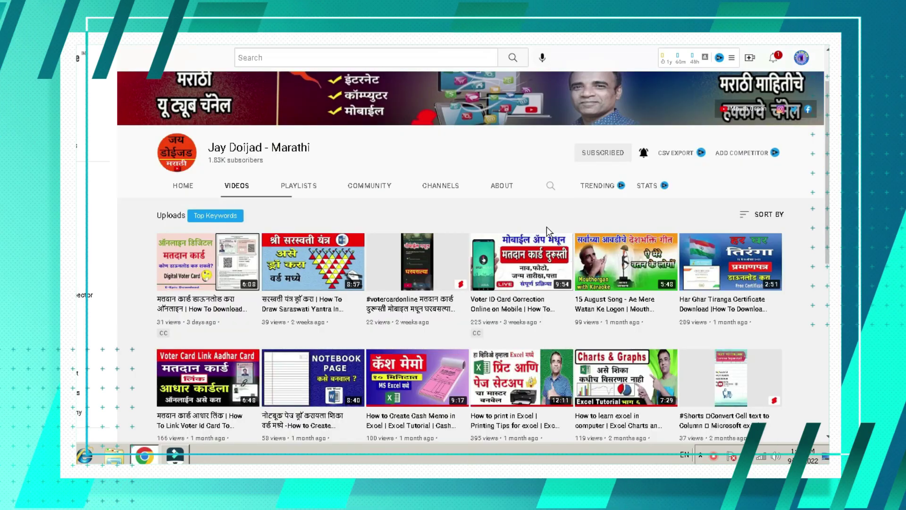
scroll(547, 227, down, 2)
scroll(544, 229, up, 4)
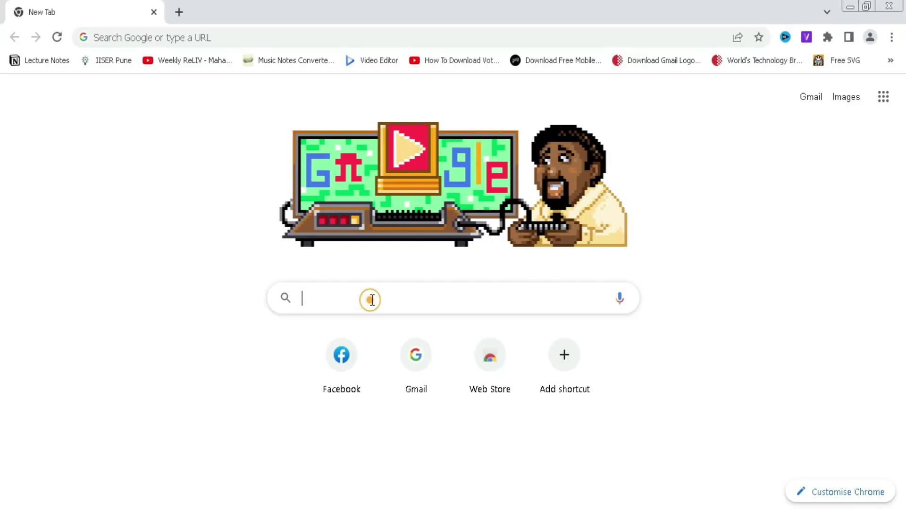
click(372, 299)
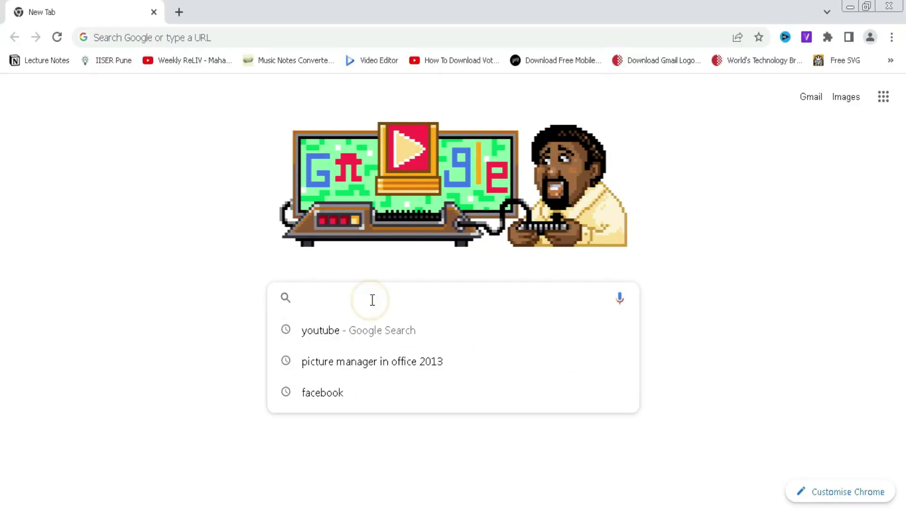
text(Pan C)
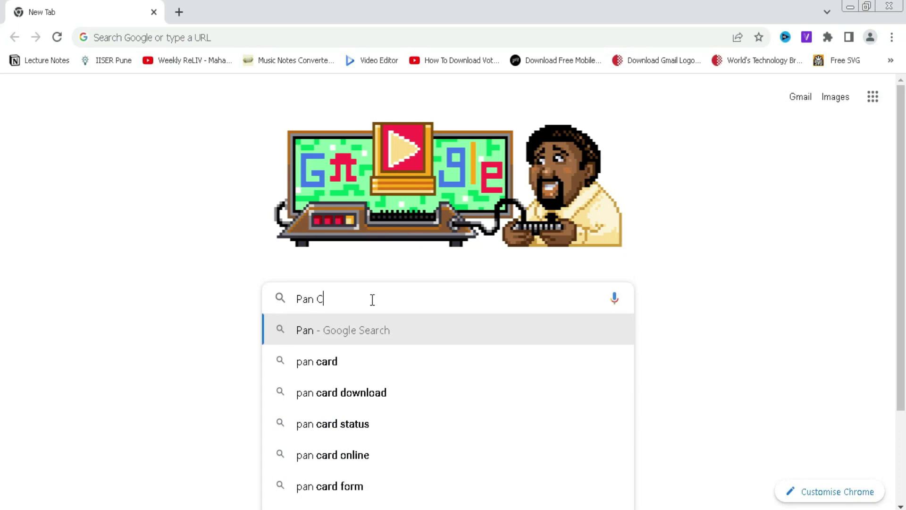
text(ard Applica)
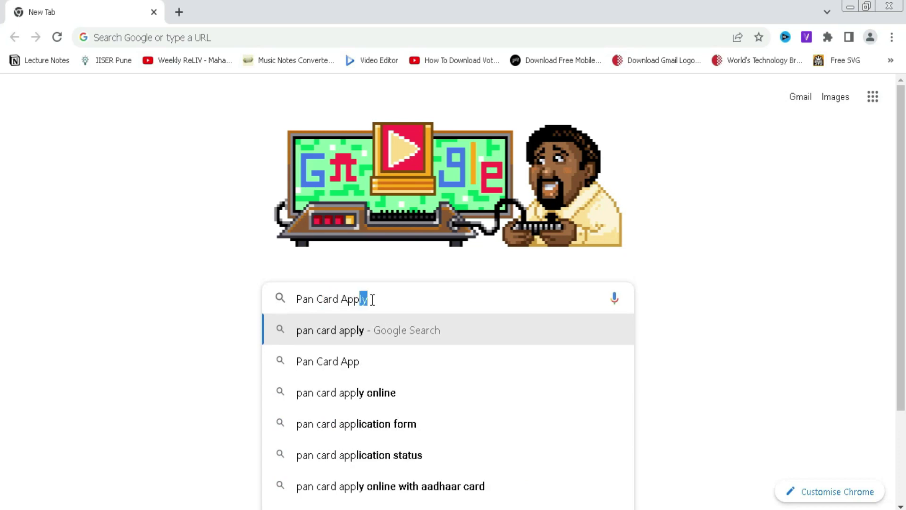
text(tion)
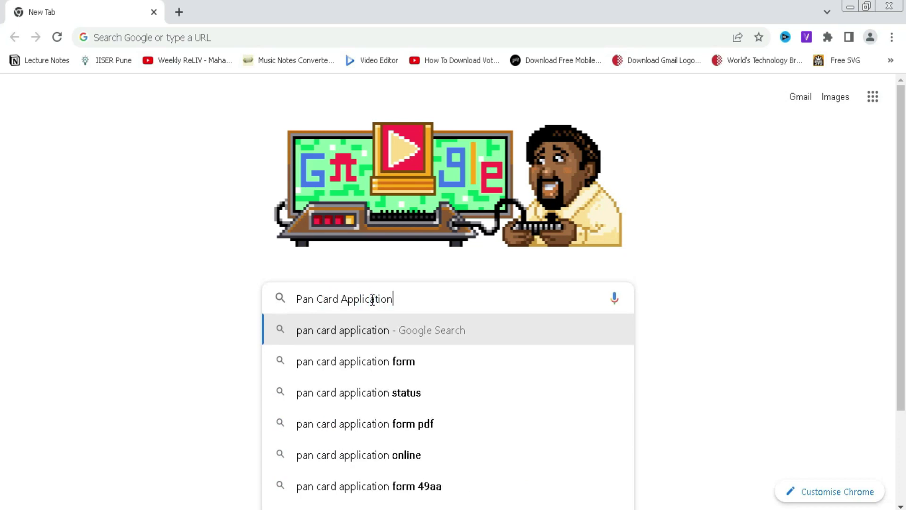
key(Return)
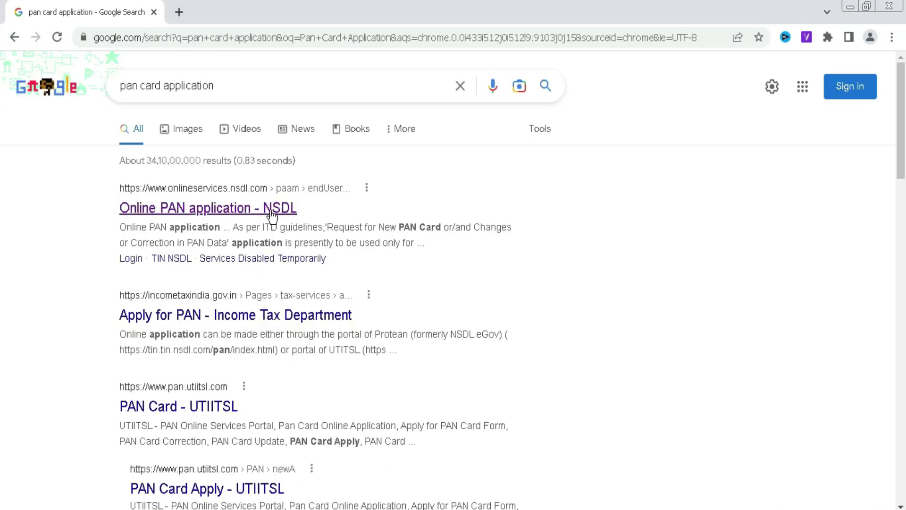
click(242, 212)
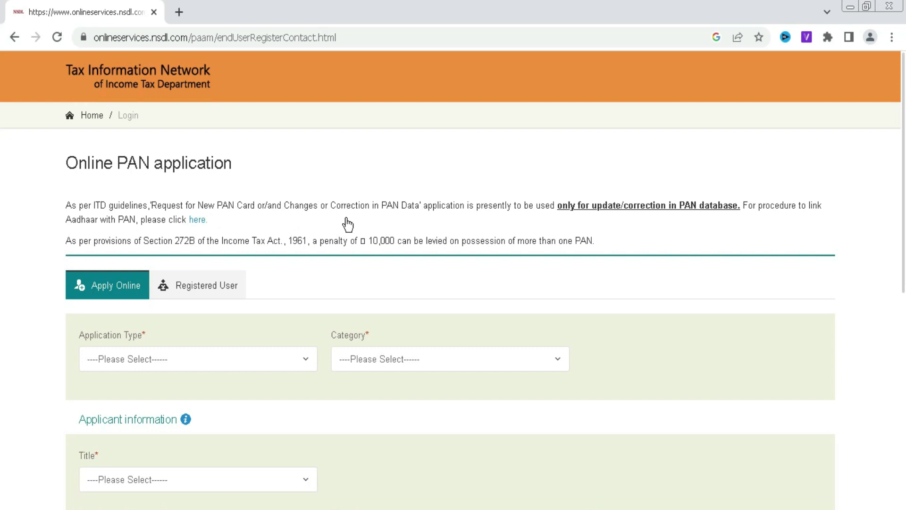
scroll(347, 224, down, 3)
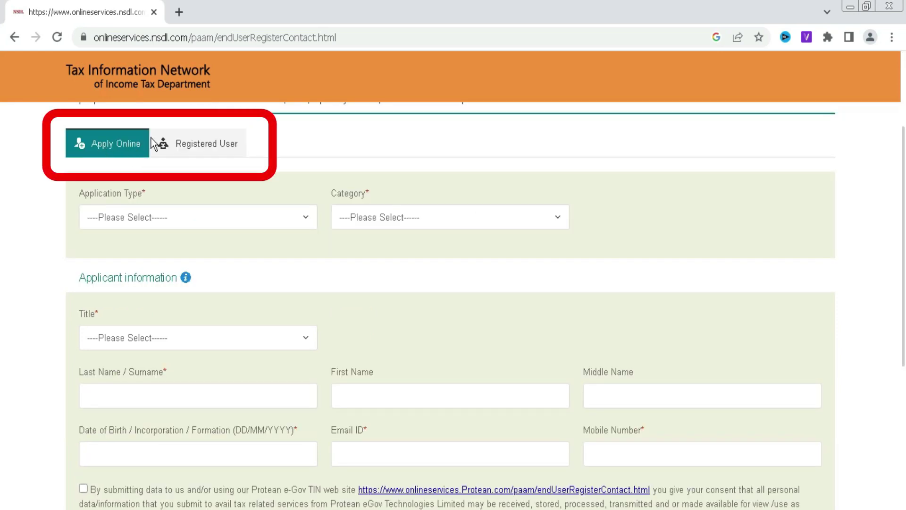
click(208, 149)
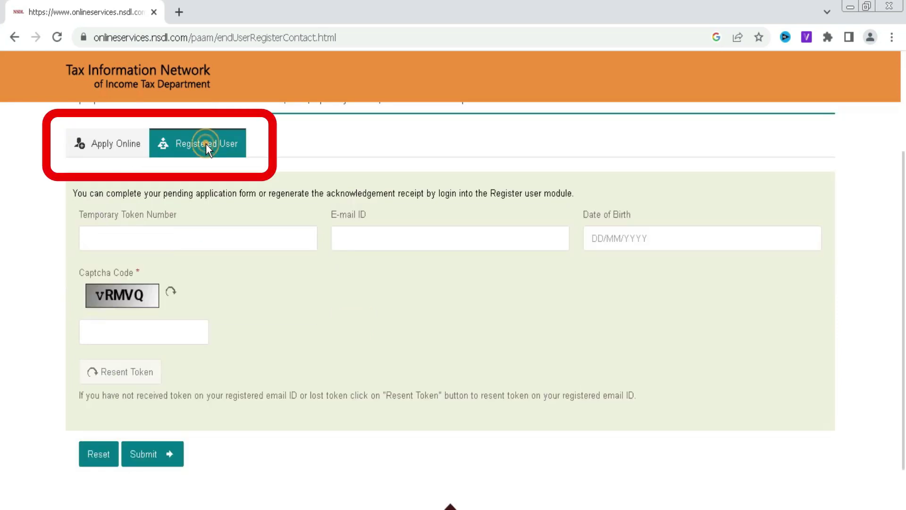
click(154, 238)
click(366, 232)
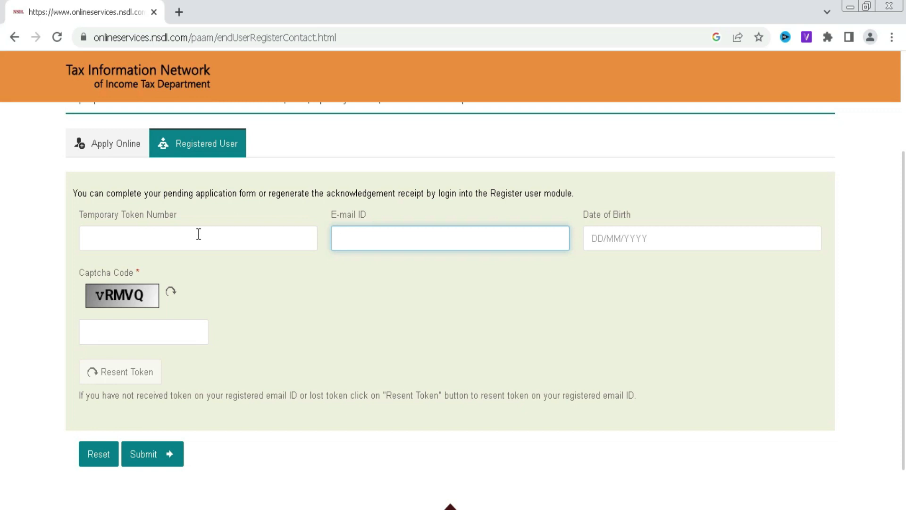
click(111, 143)
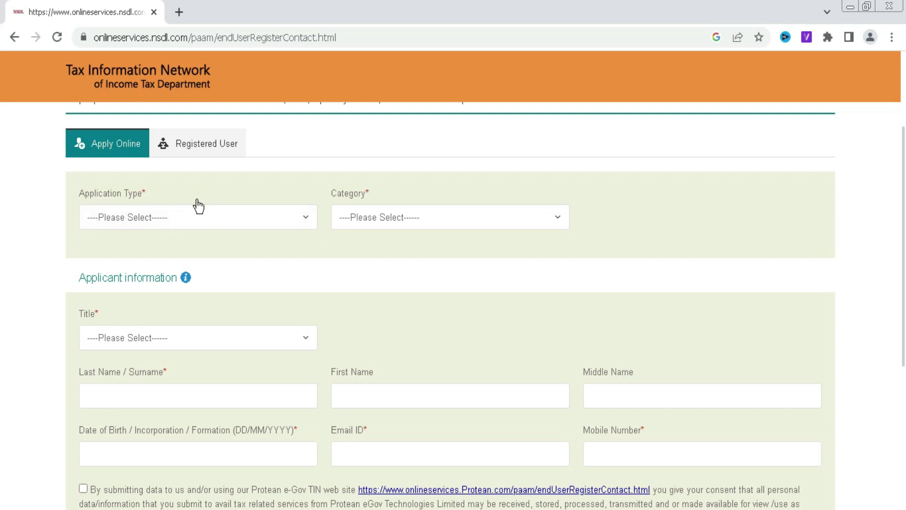
click(141, 222)
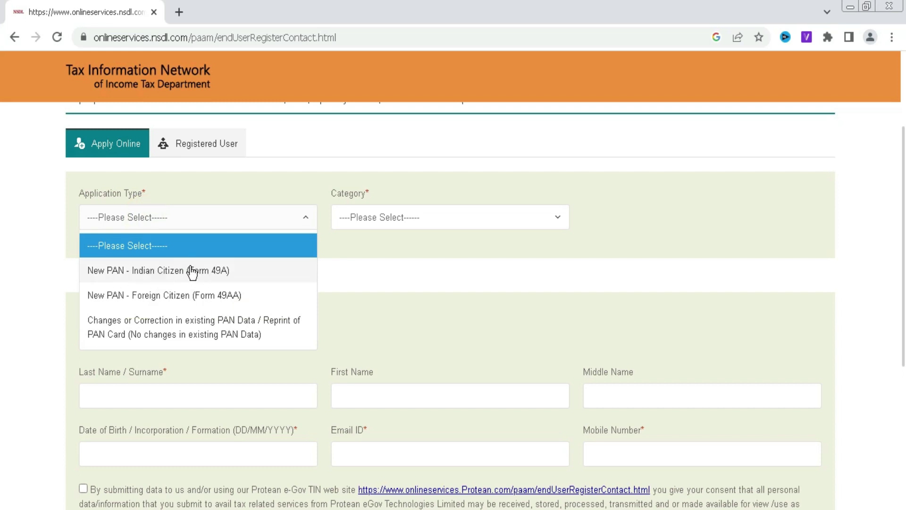
Set Application Type to New PAN - Indian Citizen (Form 49A) and choose the applicant category
click(210, 279)
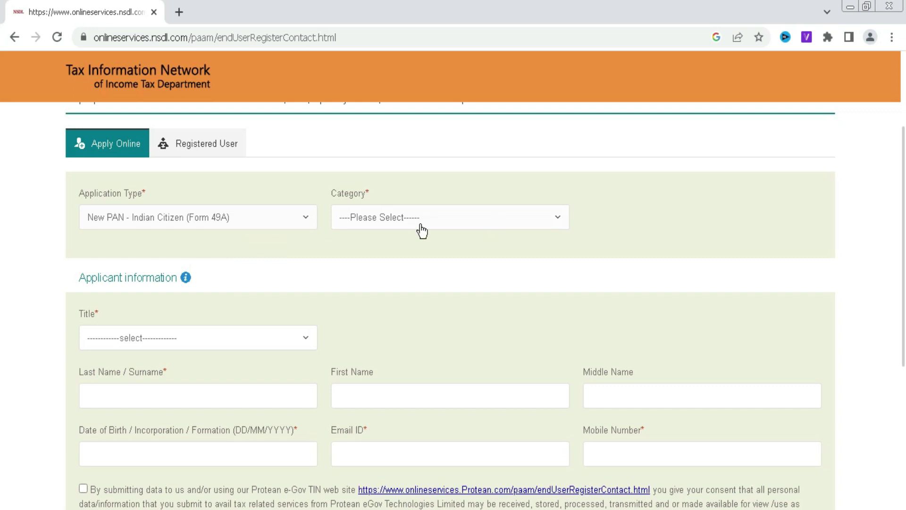
click(456, 228)
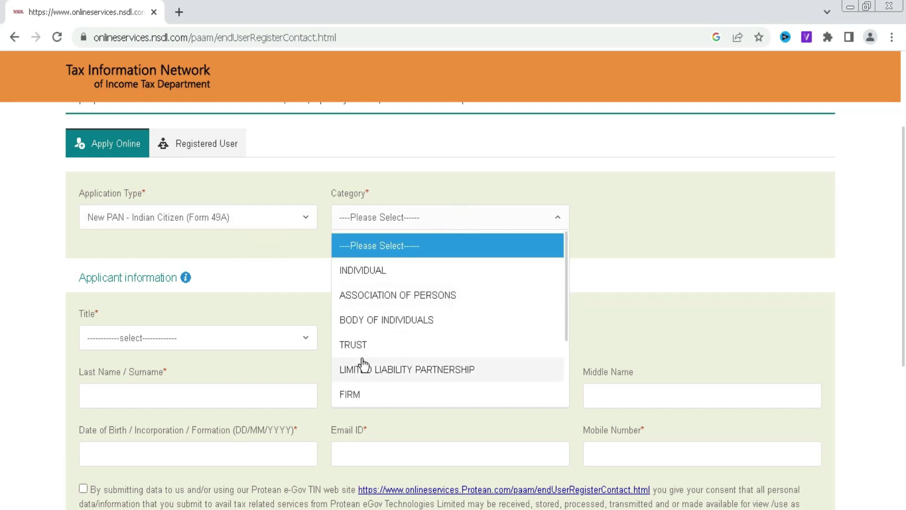
scroll(387, 377, down, 1)
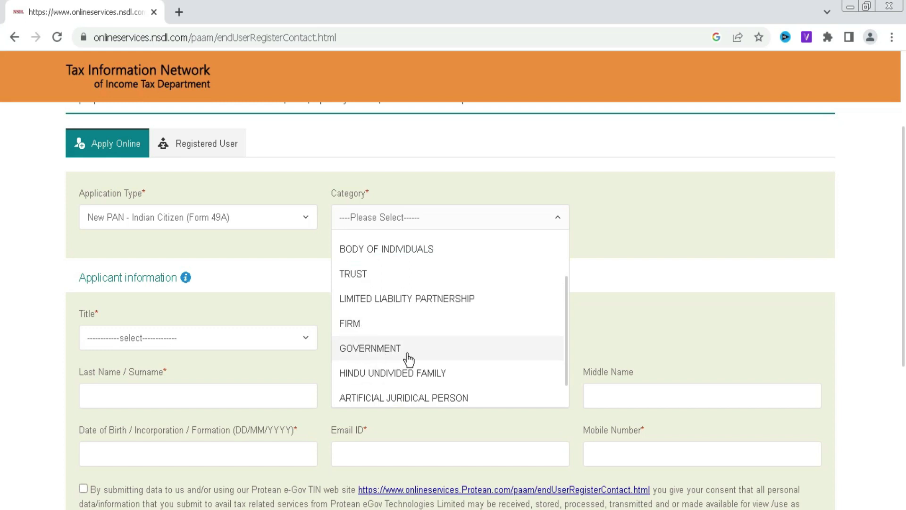
scroll(405, 354, down, 1)
scroll(405, 363, up, 2)
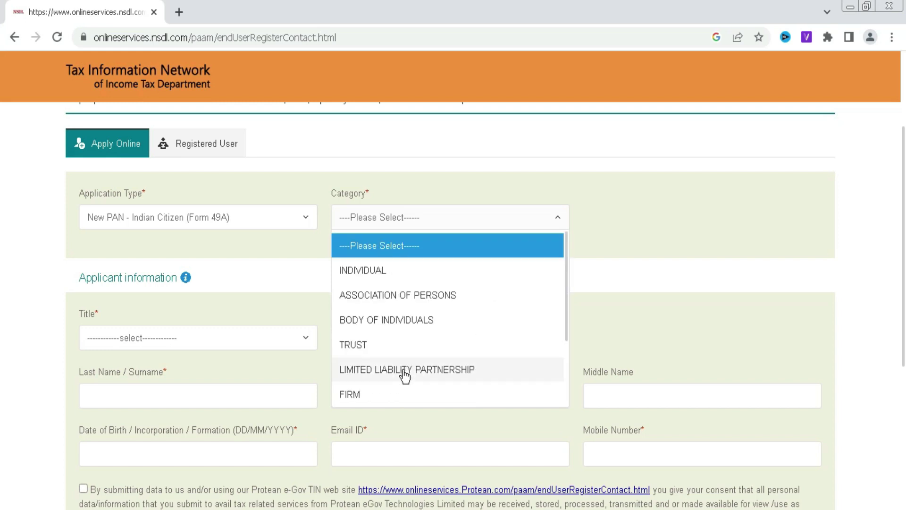
scroll(402, 376, down, 2)
scroll(401, 355, down, 1)
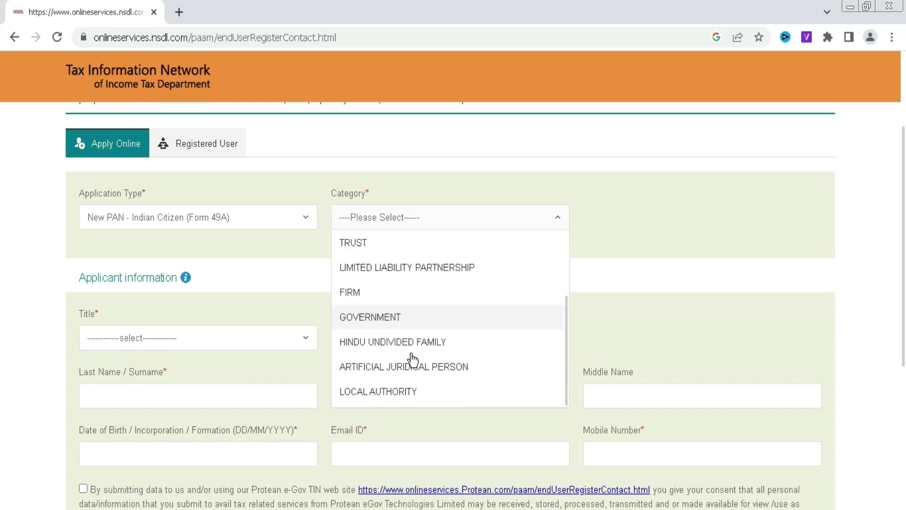
scroll(404, 376, up, 3)
scroll(373, 365, down, 2)
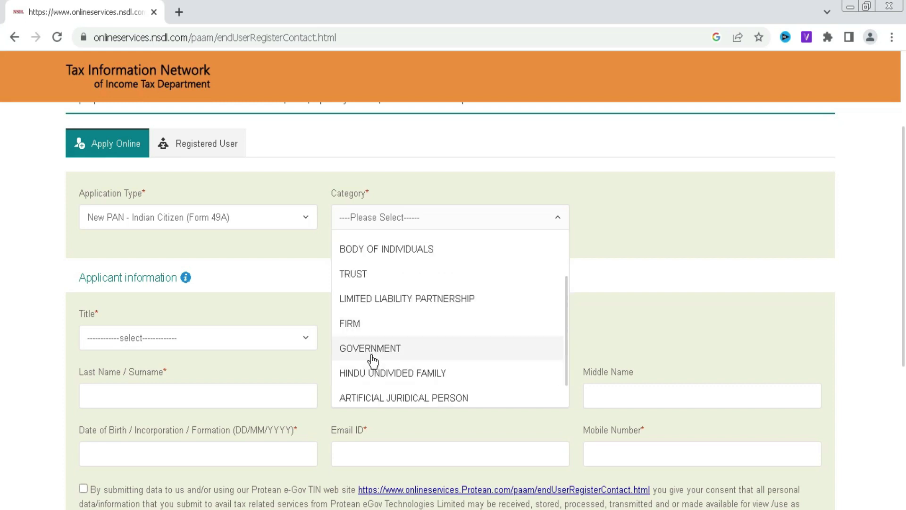
scroll(412, 340, down, 1)
scroll(404, 376, up, 4)
scroll(404, 375, down, 3)
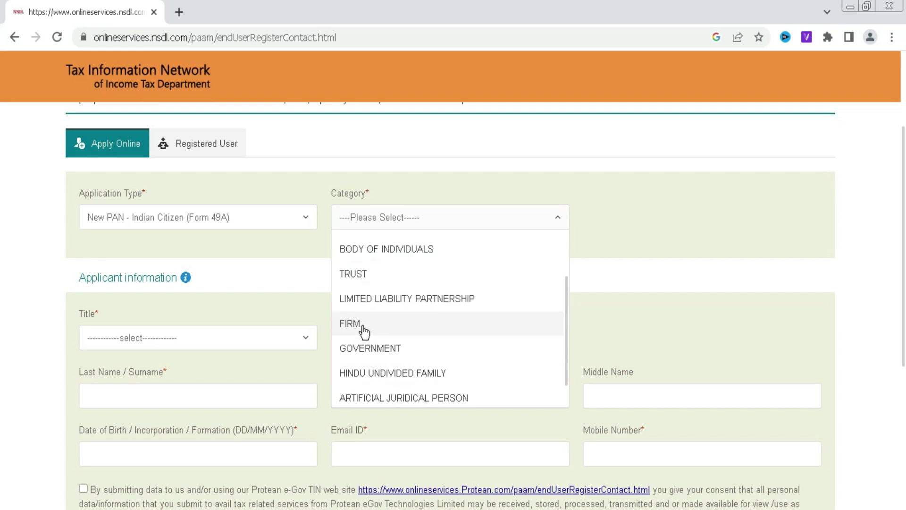
scroll(411, 358, down, 1)
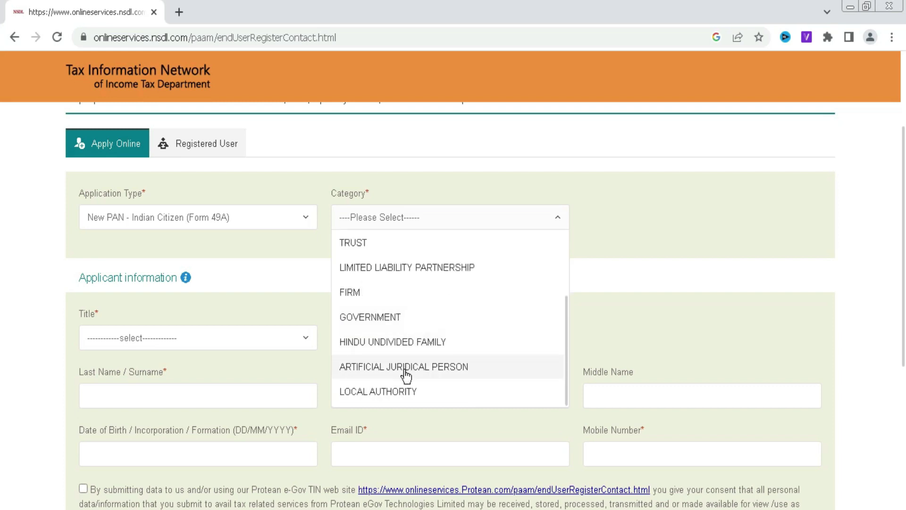
scroll(404, 374, up, 4)
click(525, 283)
scroll(330, 283, down, 3)
click(128, 195)
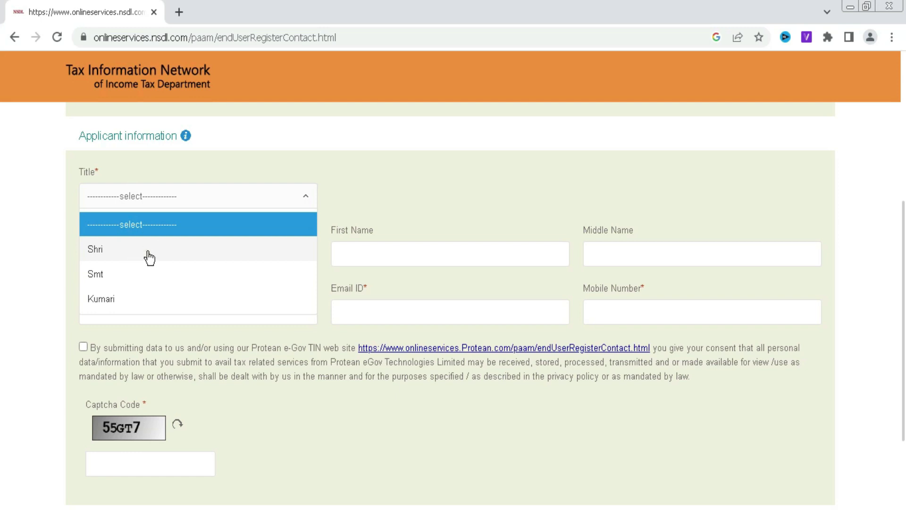
Set title Shri and fill in the applicant's surname, first name, middle name and e-mail ID
click(149, 257)
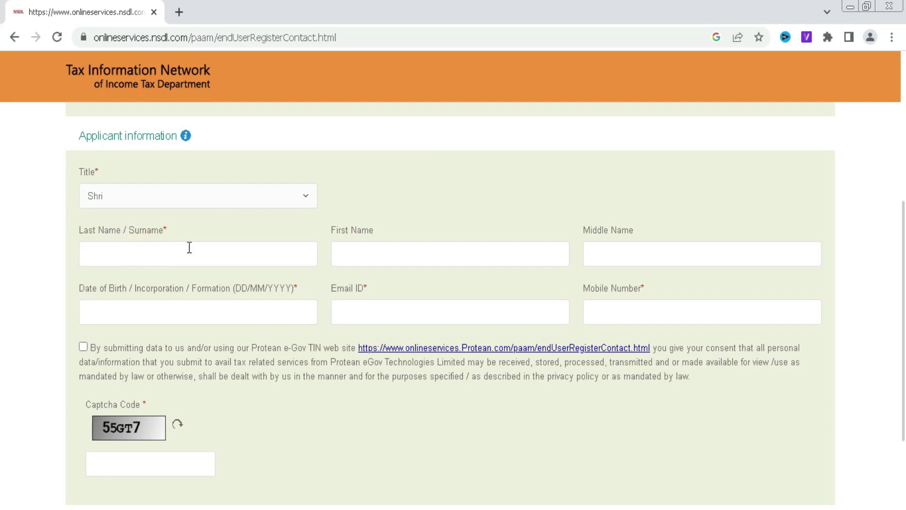
click(186, 252)
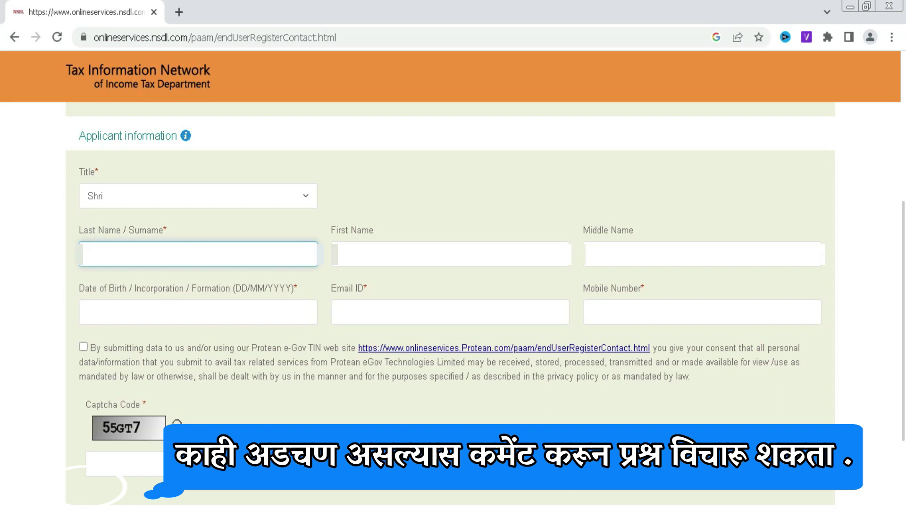
text(****)
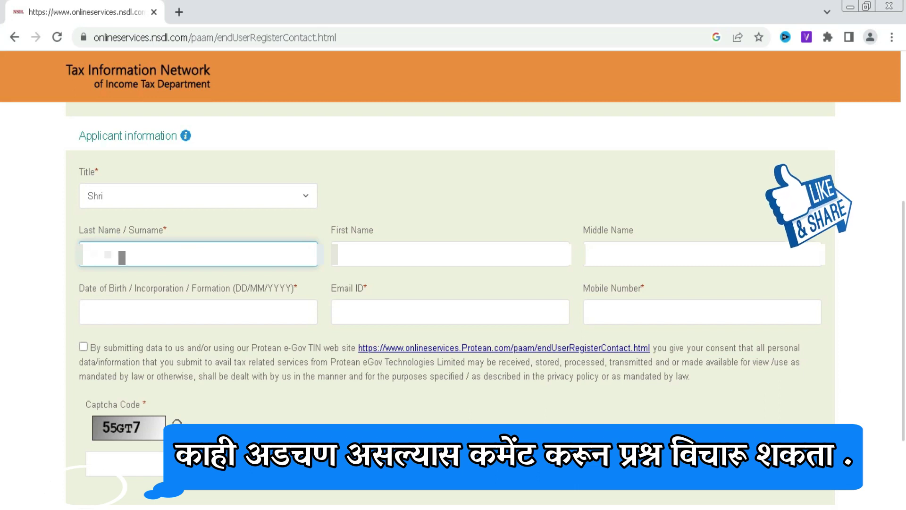
click(450, 254)
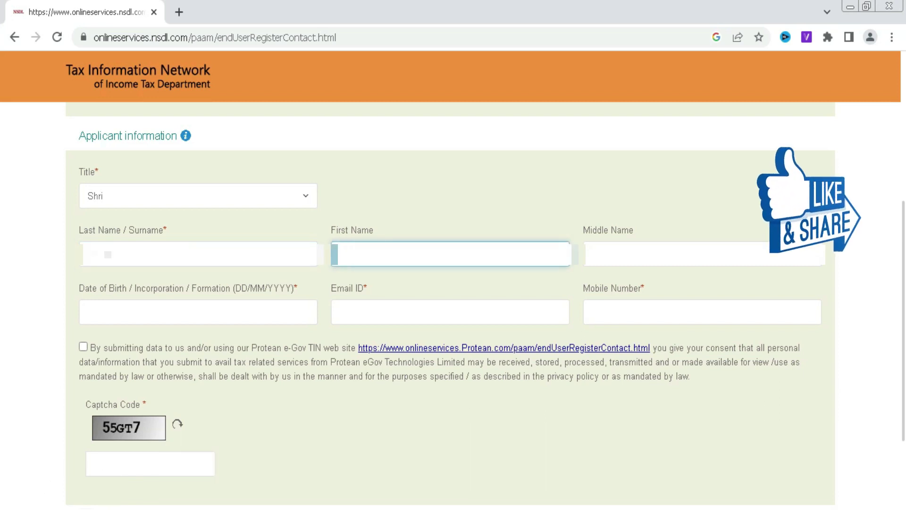
text(**)
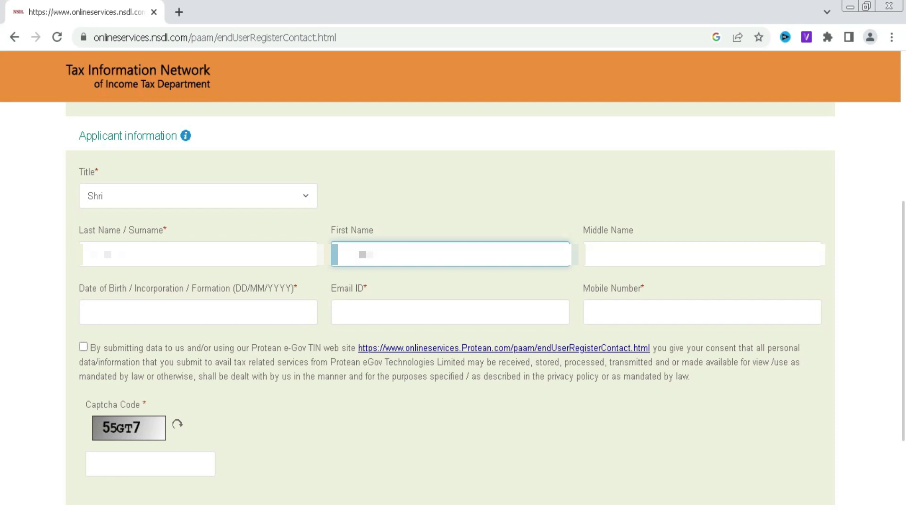
key(Tab)
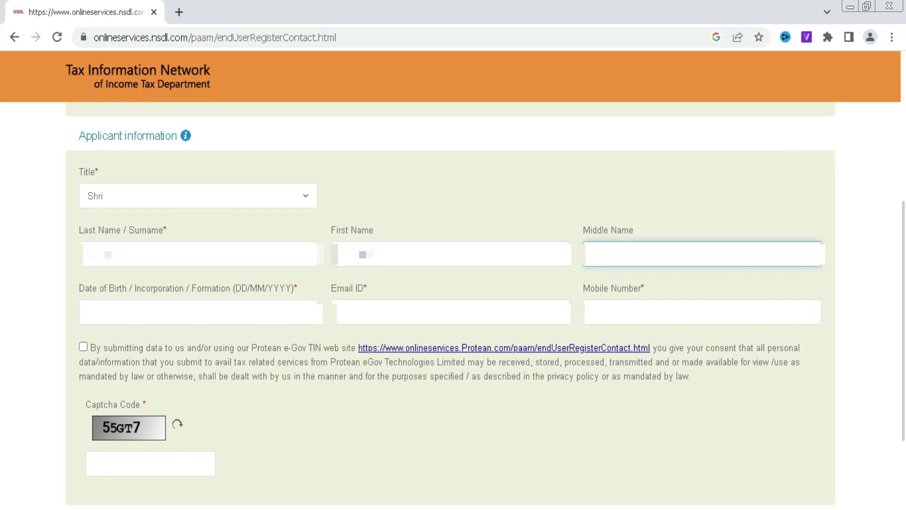
text(***)
key(Tab)
text(***)
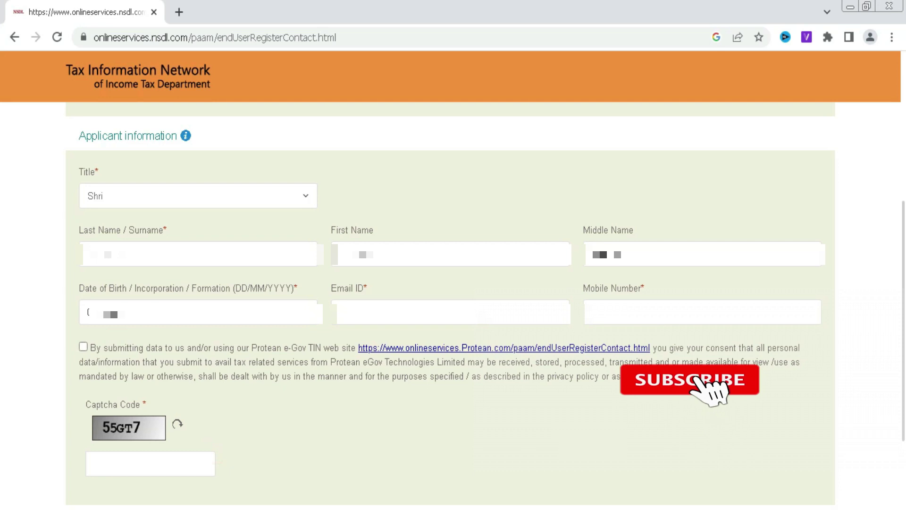
key(Tab)
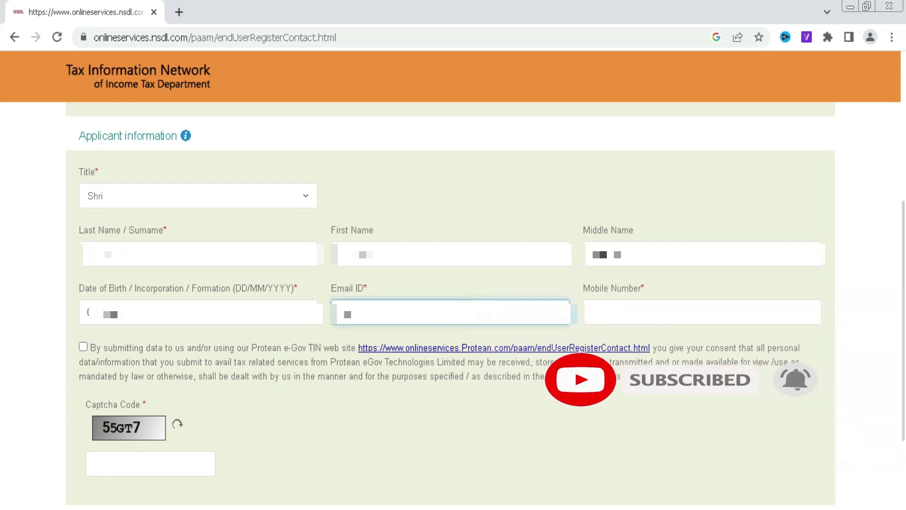
text(******)
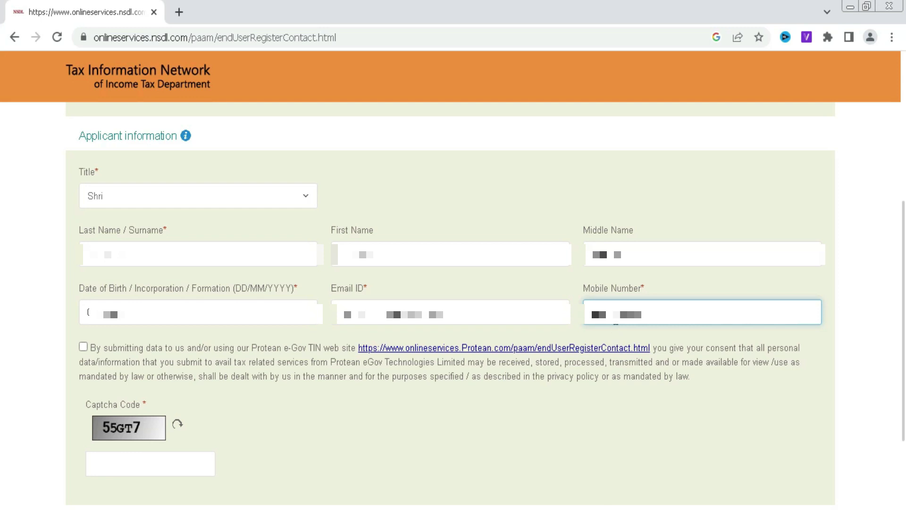
Accept the data-use consent, enter the captcha code, and submit the registration
click(83, 348)
click(157, 453)
text(55GT7)
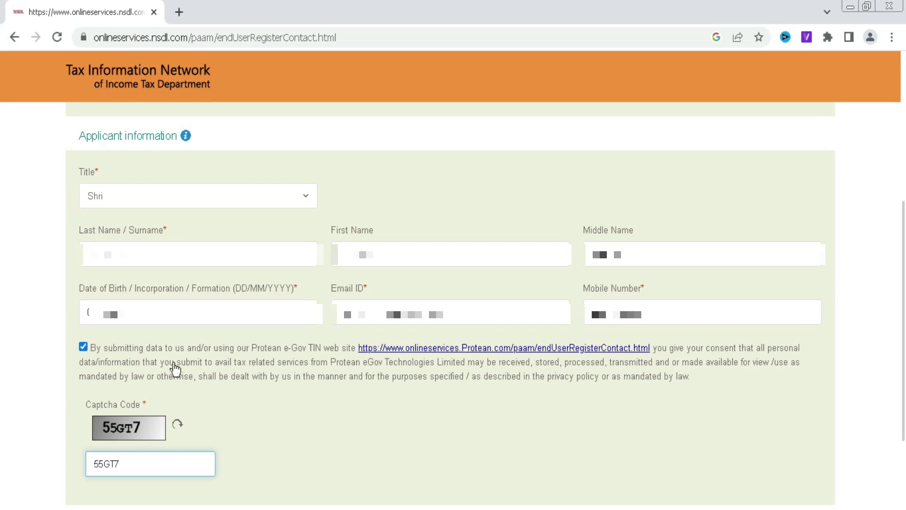
scroll(208, 403, down, 2)
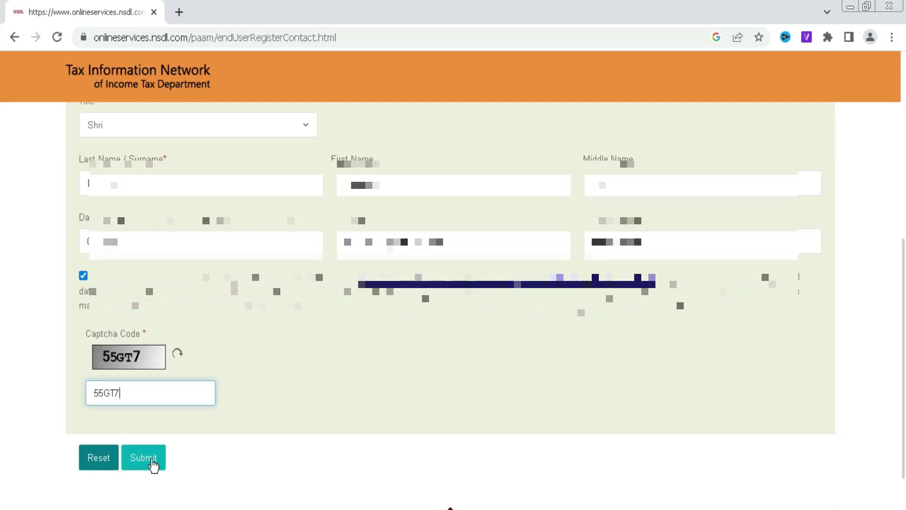
click(144, 457)
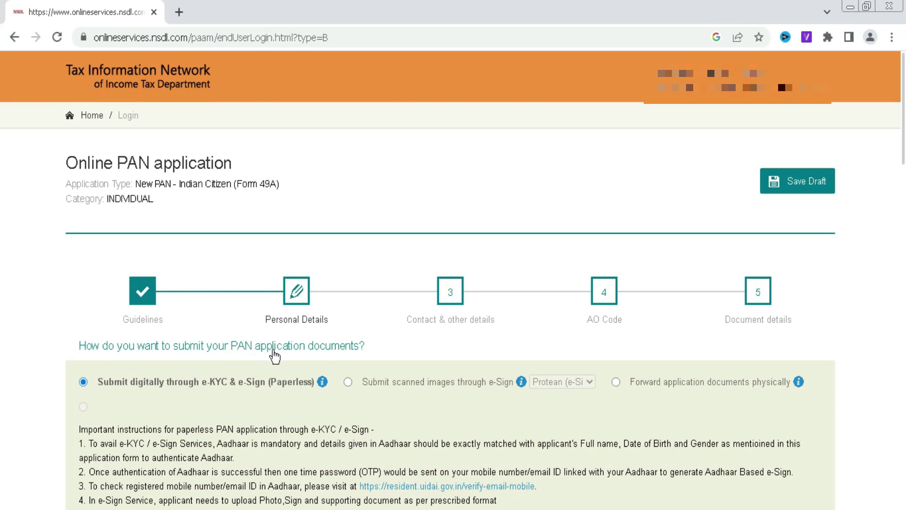
scroll(3, 256, down, 2)
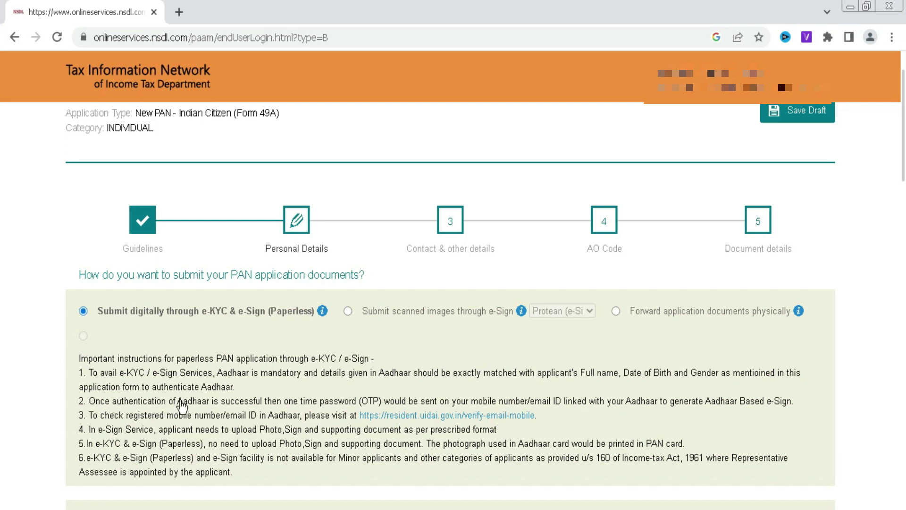
Choose to submit scanned images through e-Sign
scroll(182, 405, down, 4)
scroll(239, 344, up, 4)
click(347, 311)
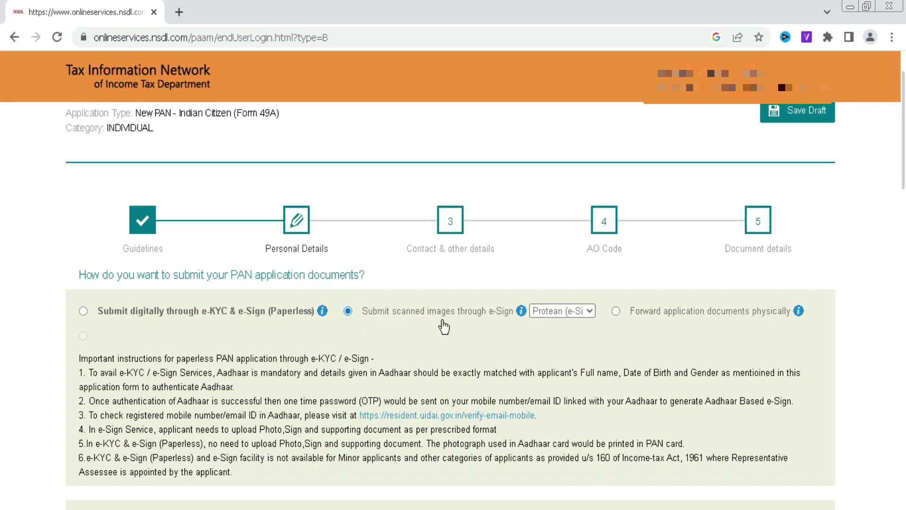
scroll(443, 327, down, 5)
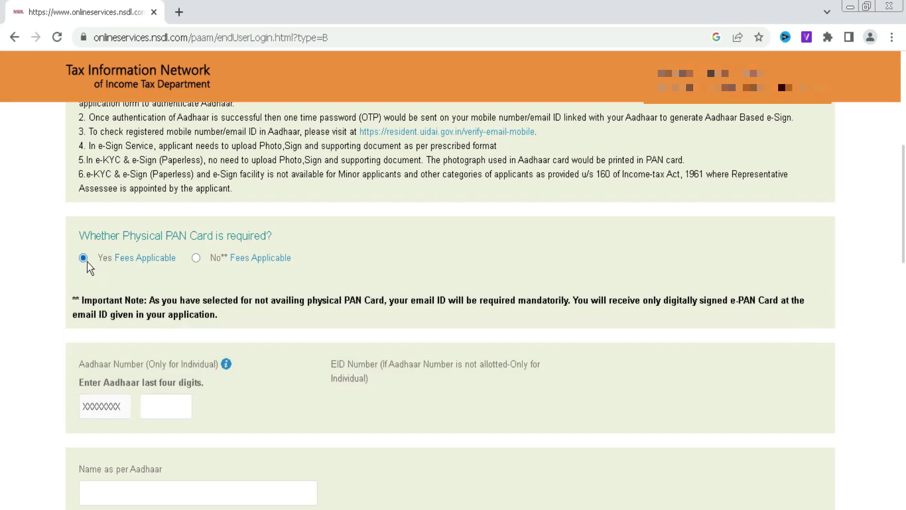
mouse_move(144, 263)
scroll(245, 376, down, 1)
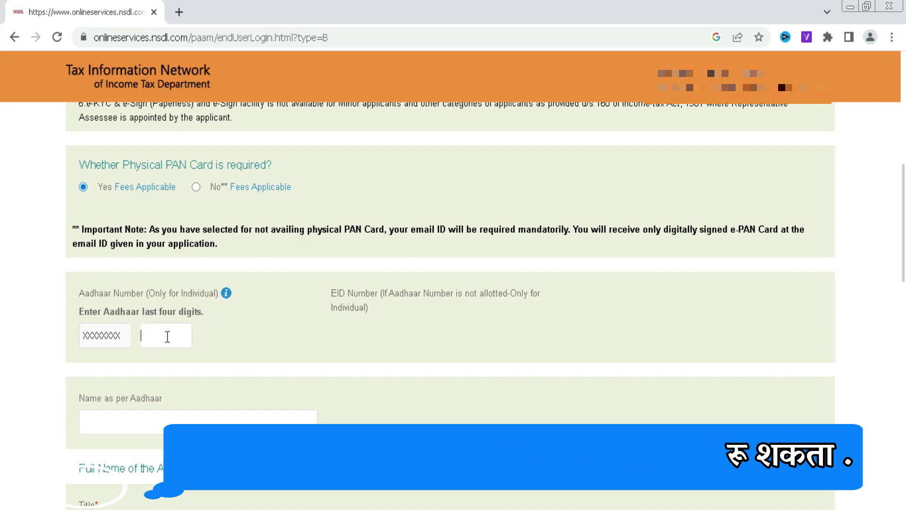
Go to the Aadhaar last-four-digits field, then set the applicant's gender to Male
click(166, 332)
scroll(160, 372, down, 1)
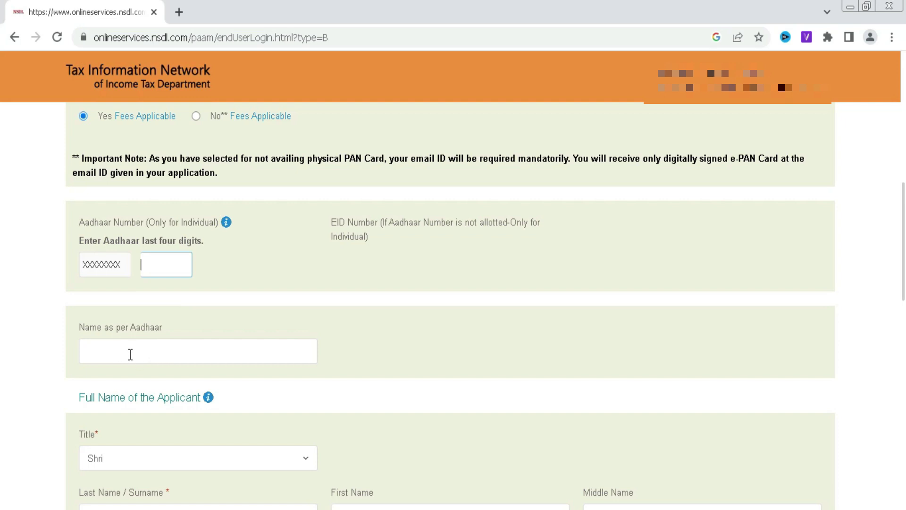
scroll(163, 346, down, 3)
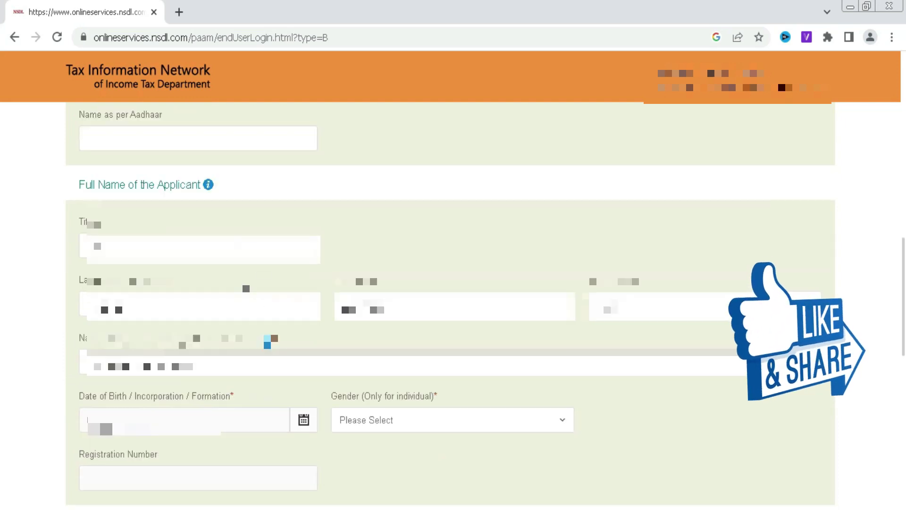
scroll(201, 330, down, 1)
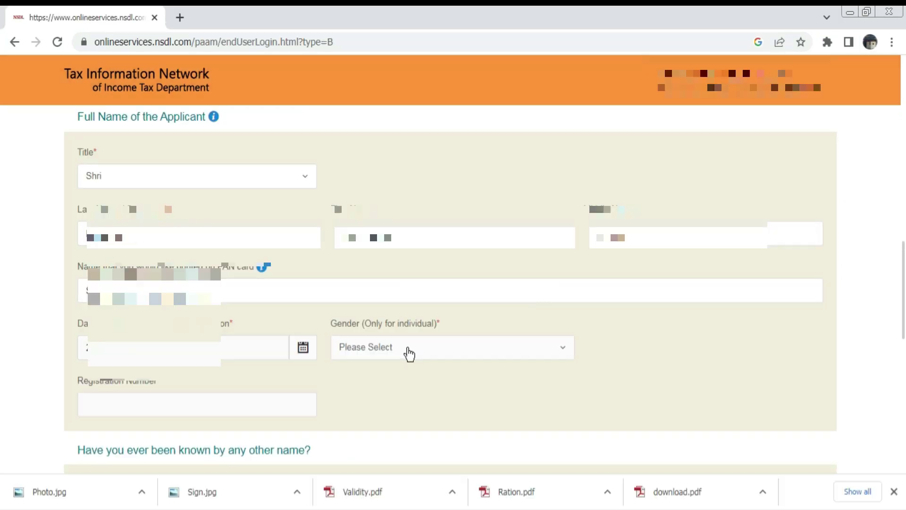
click(406, 348)
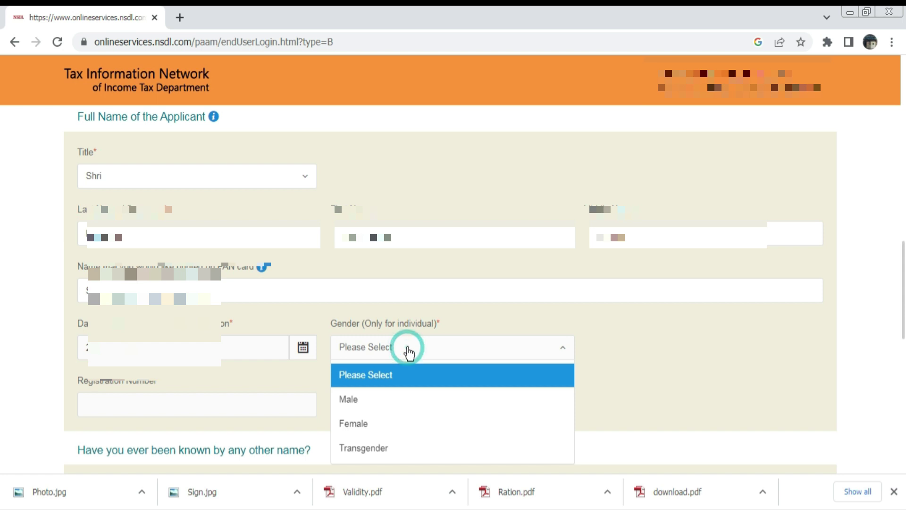
click(352, 399)
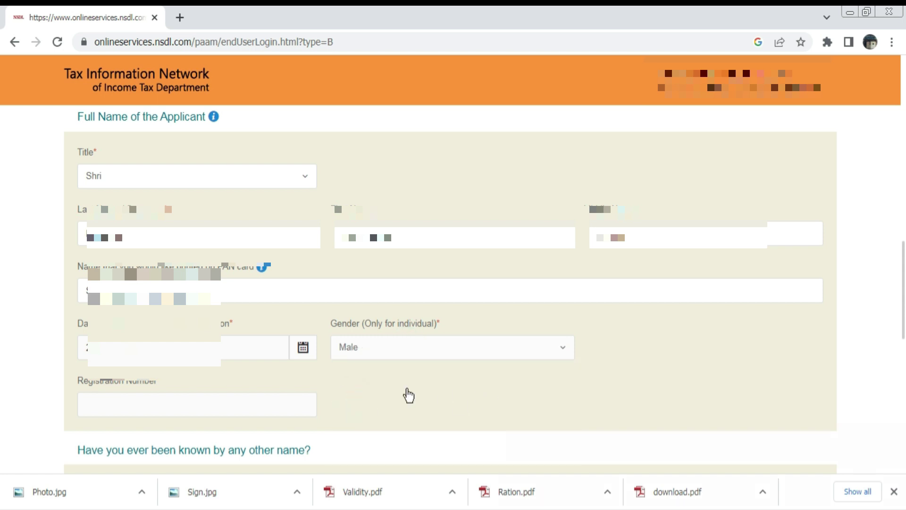
scroll(326, 340, down, 1)
scroll(548, 243, down, 2)
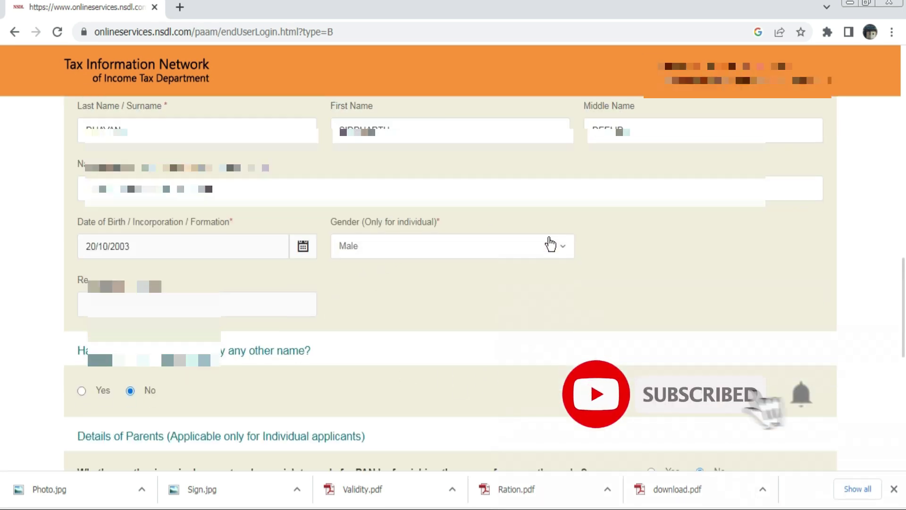
scroll(549, 244, down, 1)
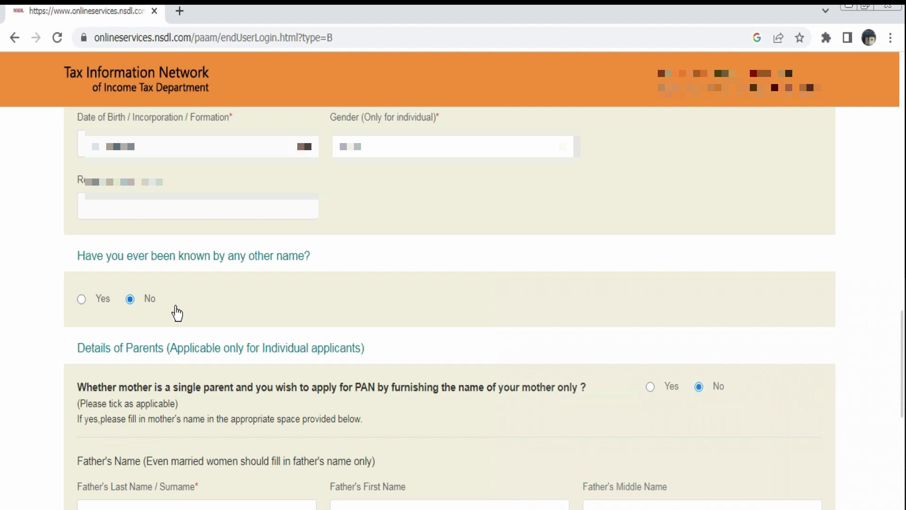
Fill the Father's Last Name, First Name and Middle Name fields
scroll(180, 302, down, 1)
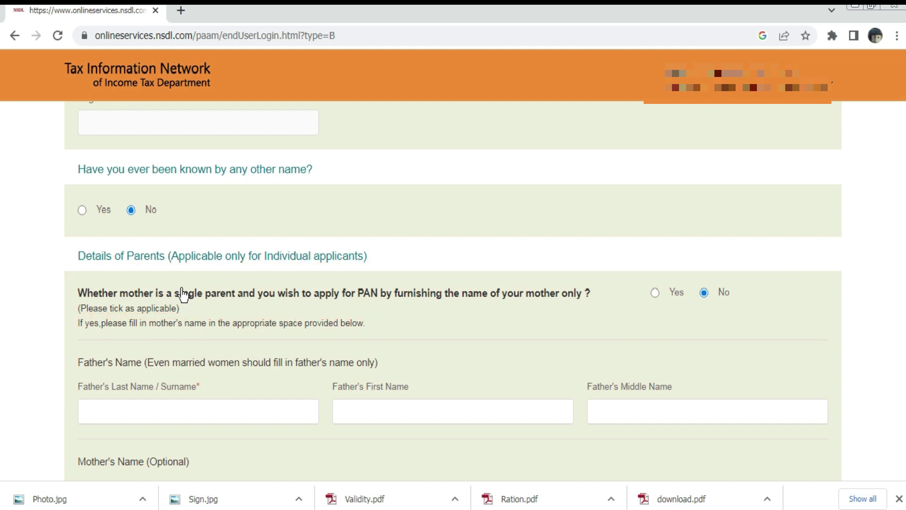
scroll(184, 295, down, 1)
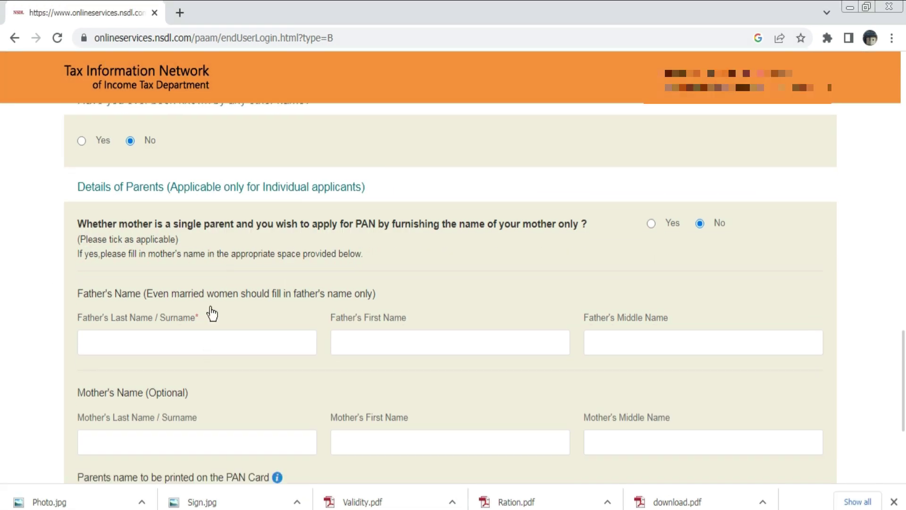
click(204, 343)
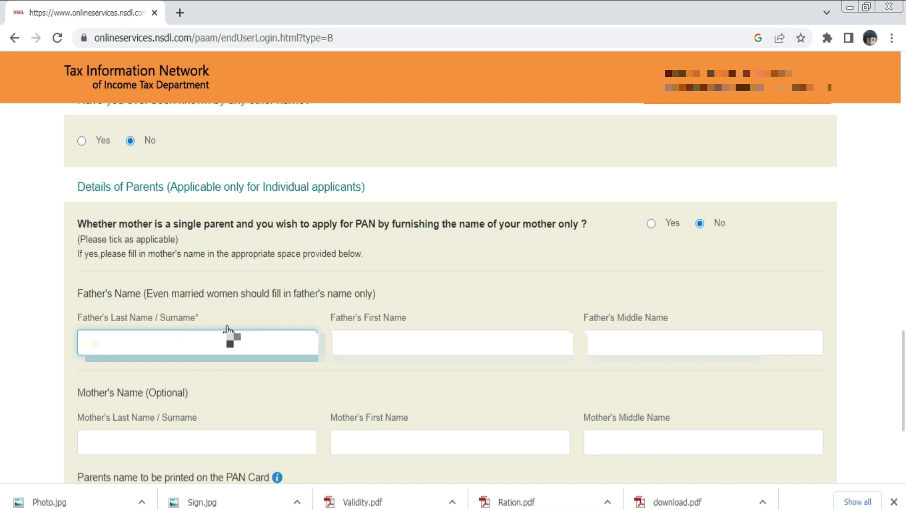
key(Tab)
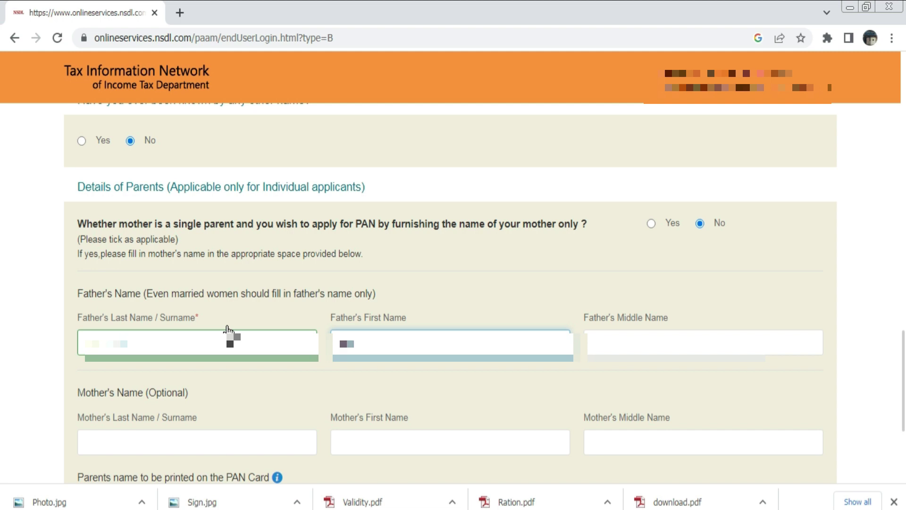
key(Tab)
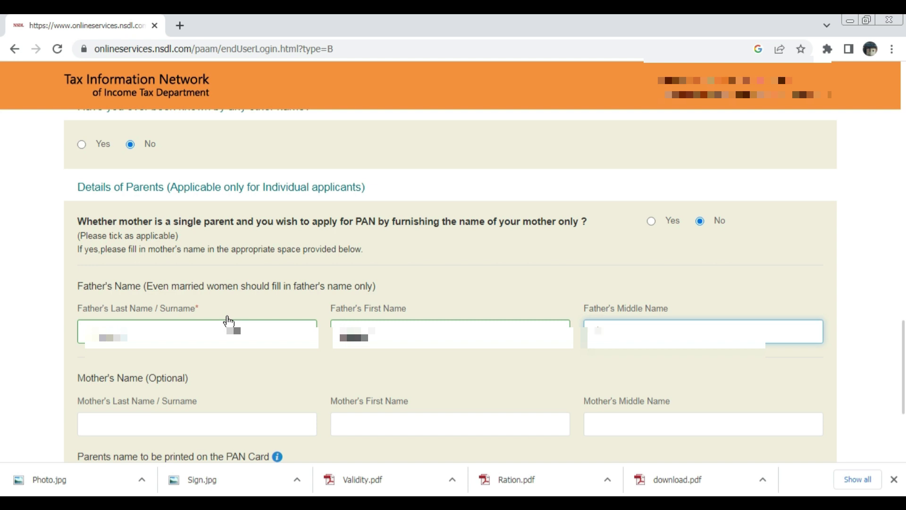
text(a)
scroll(228, 321, down, 3)
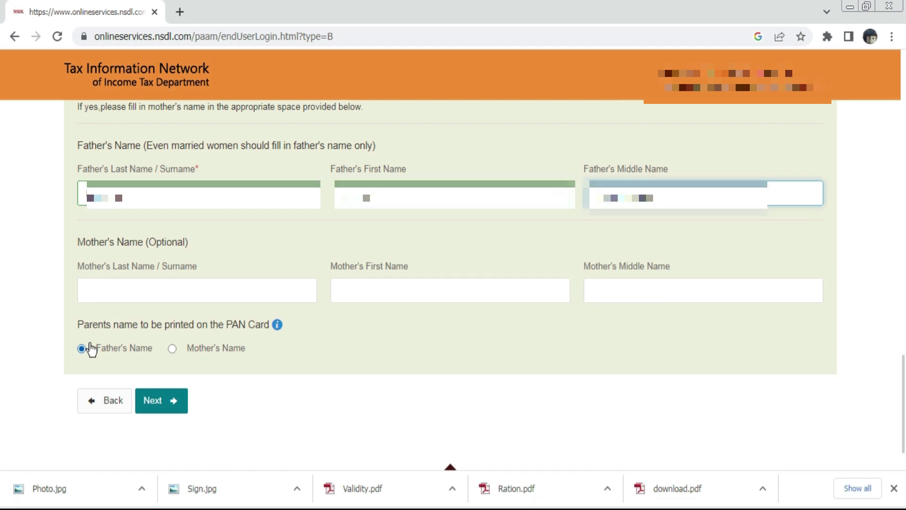
Save the Personal Details form as a draft
scroll(119, 344, up, 15)
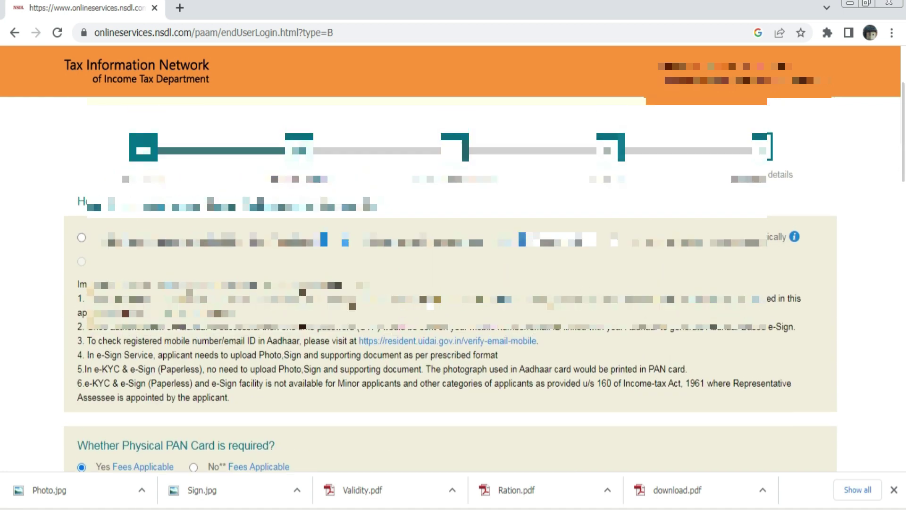
scroll(854, 238, up, 3)
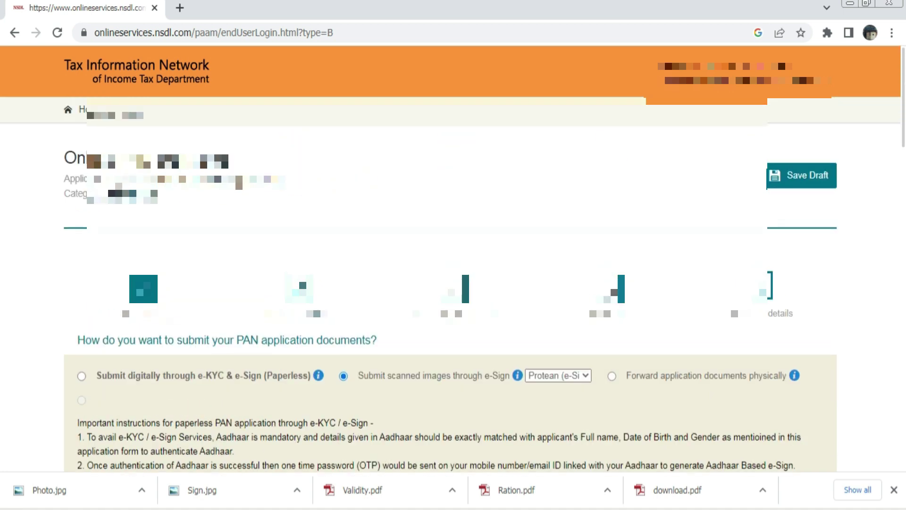
click(796, 176)
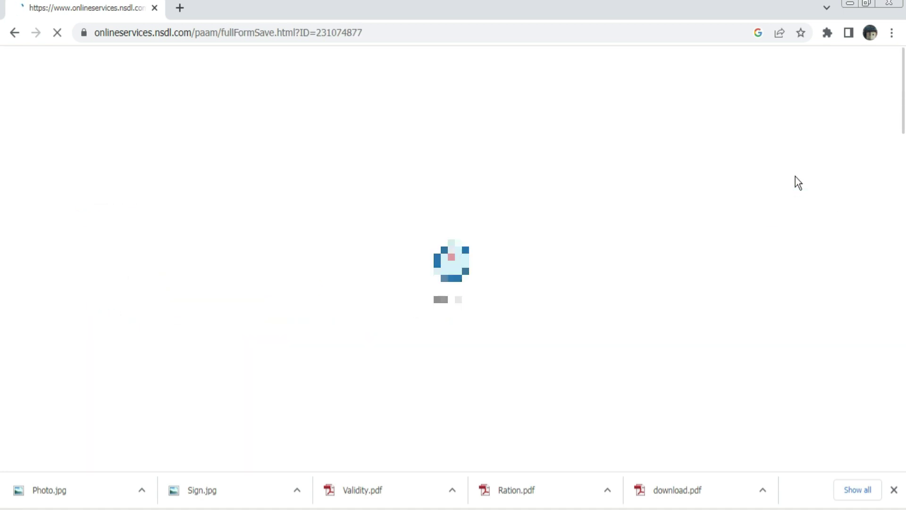
Advance to the Contact & other details step with Next
scroll(666, 288, down, 3)
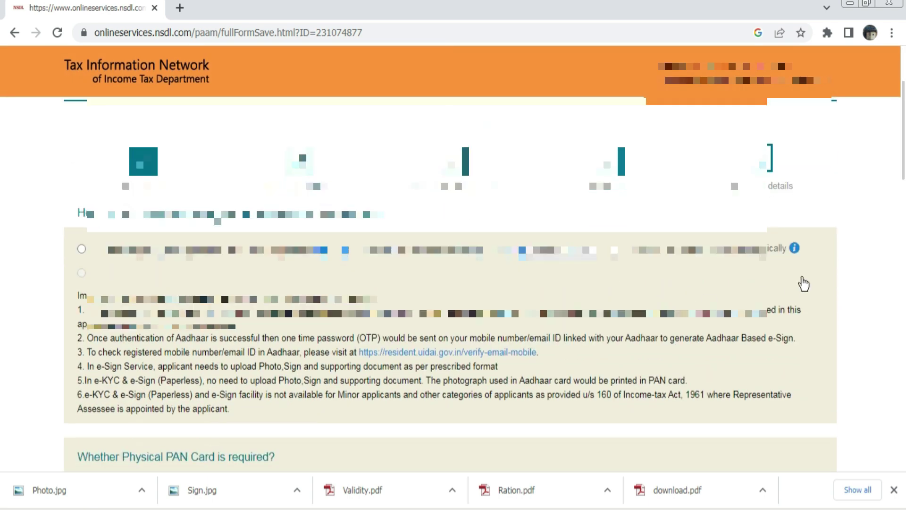
scroll(804, 284, down, 6)
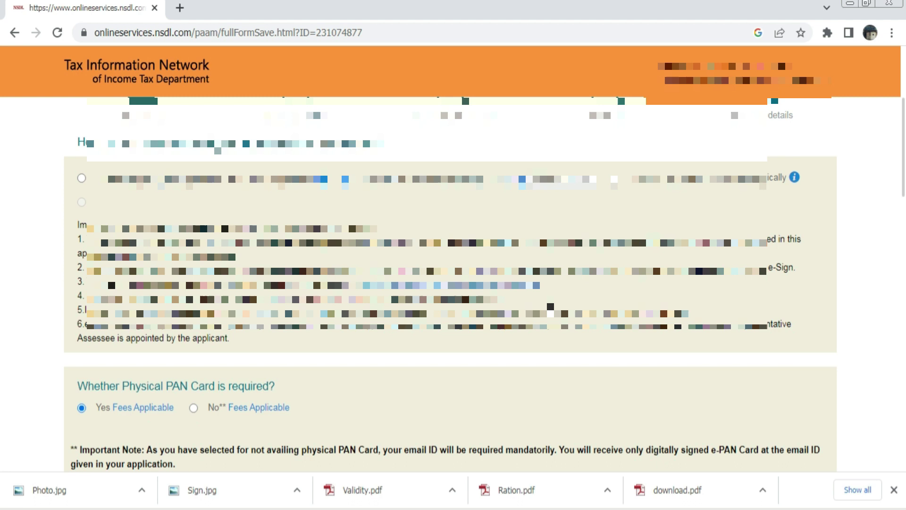
scroll(803, 283, up, 3)
scroll(451, 284, up, 2)
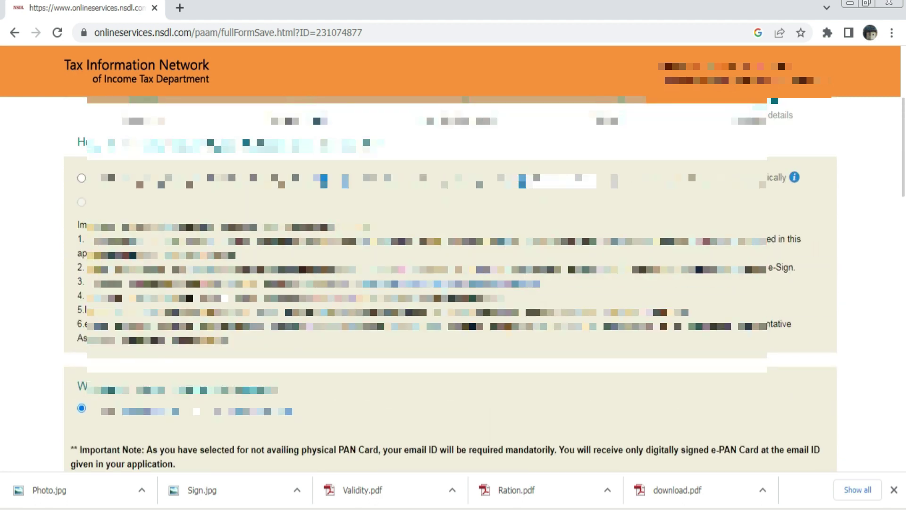
scroll(451, 283, down, 6)
scroll(450, 283, down, 8)
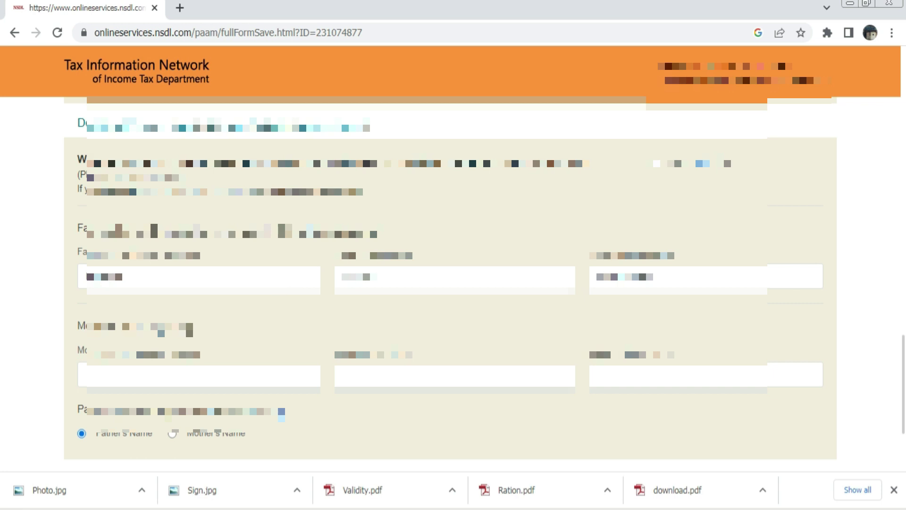
scroll(687, 294, down, 3)
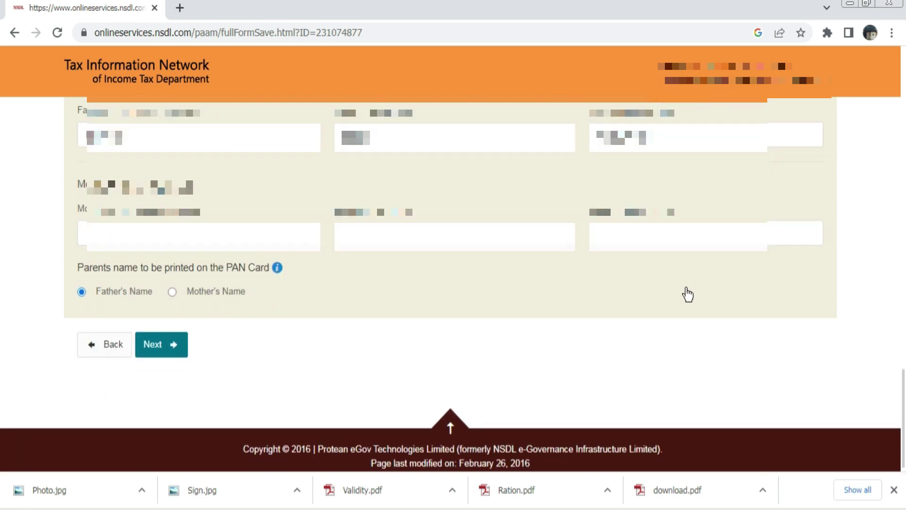
click(157, 340)
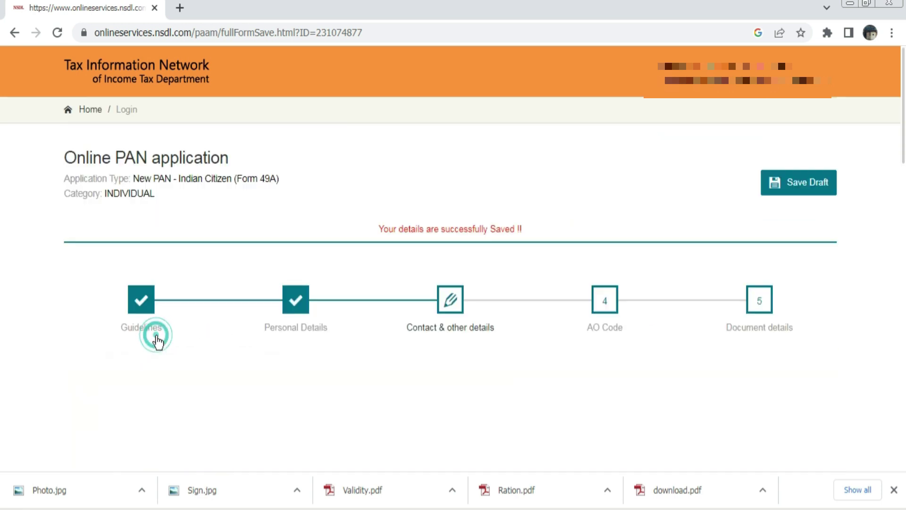
Tick 'No income' as the applicant's source of income
scroll(346, 302, down, 2)
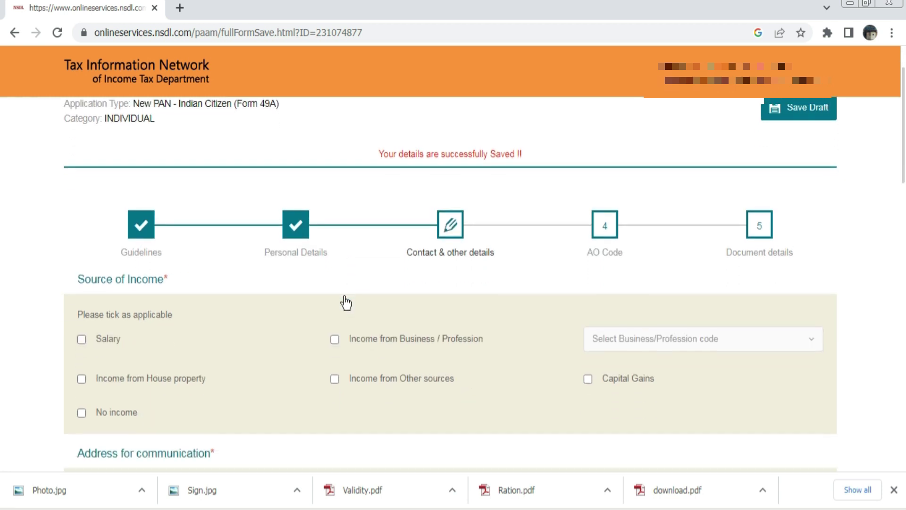
scroll(345, 302, down, 1)
click(82, 347)
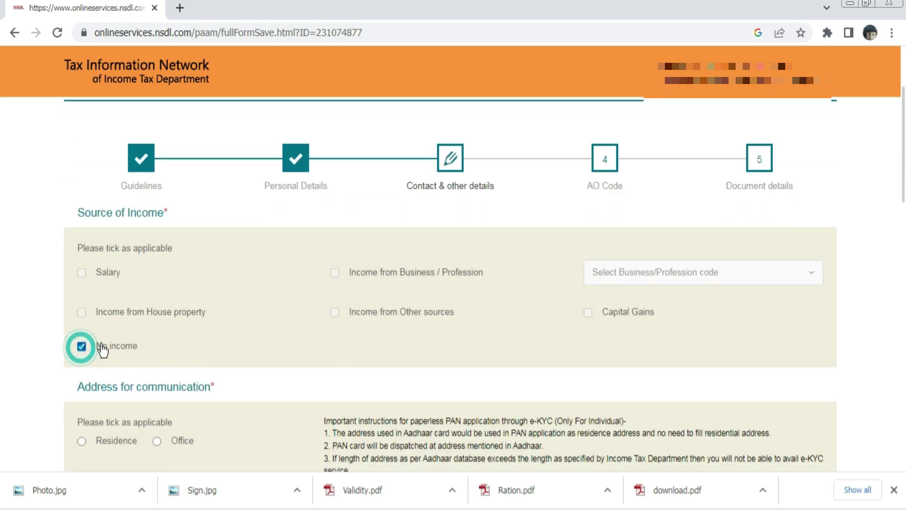
click(82, 347)
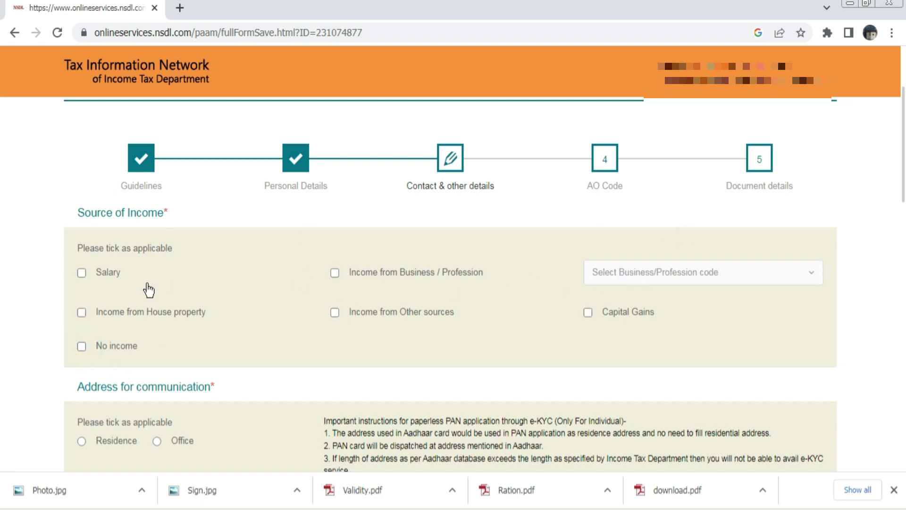
click(82, 347)
Select Residence as the address for communication
scroll(233, 313, down, 3)
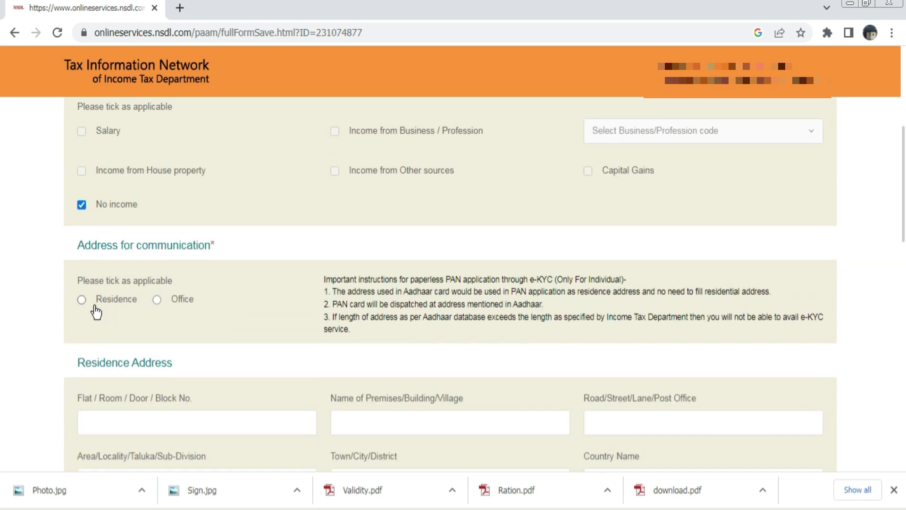
click(81, 300)
scroll(183, 279, down, 2)
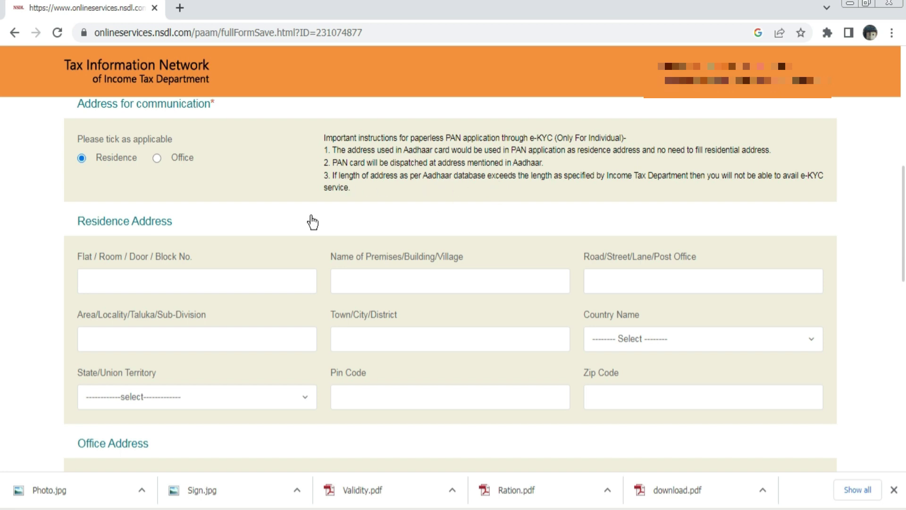
click(190, 282)
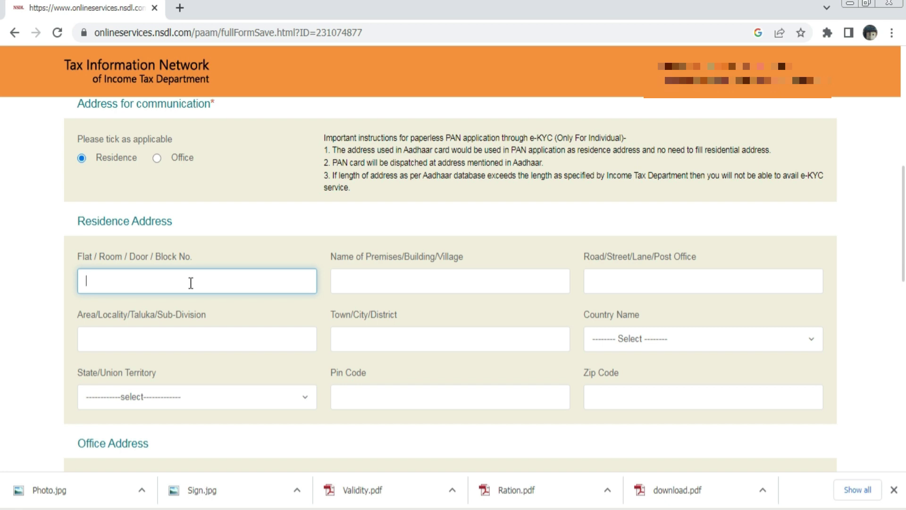
Fill the flat number from the saved autofill suggestion and complete the Name of Premises
click(190, 282)
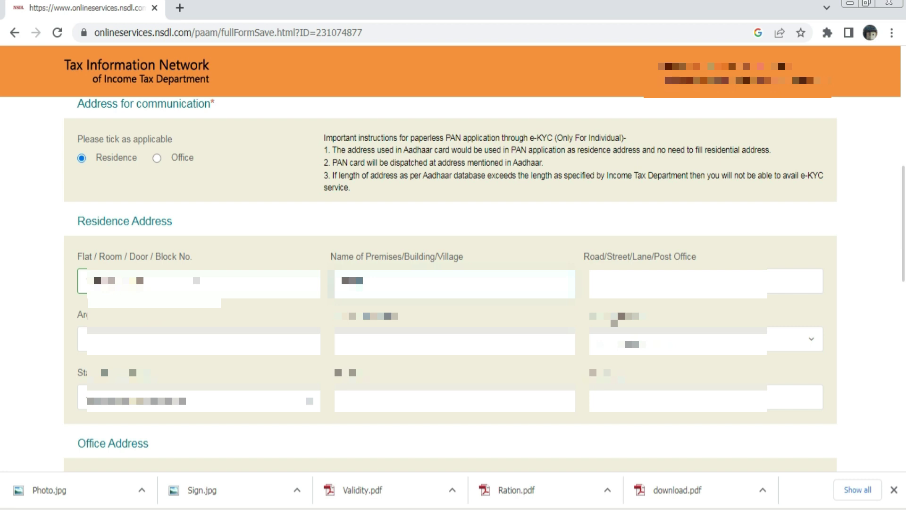
text(aa)
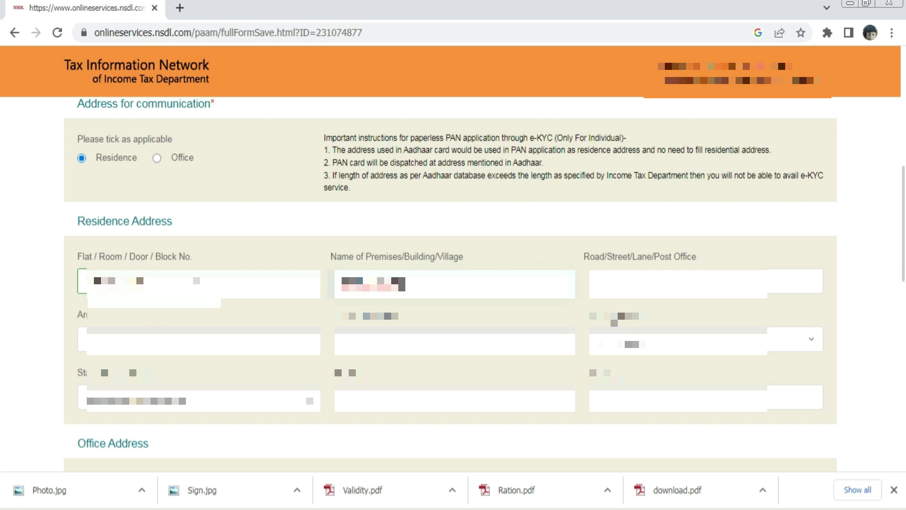
scroll(200, 269, down, 10)
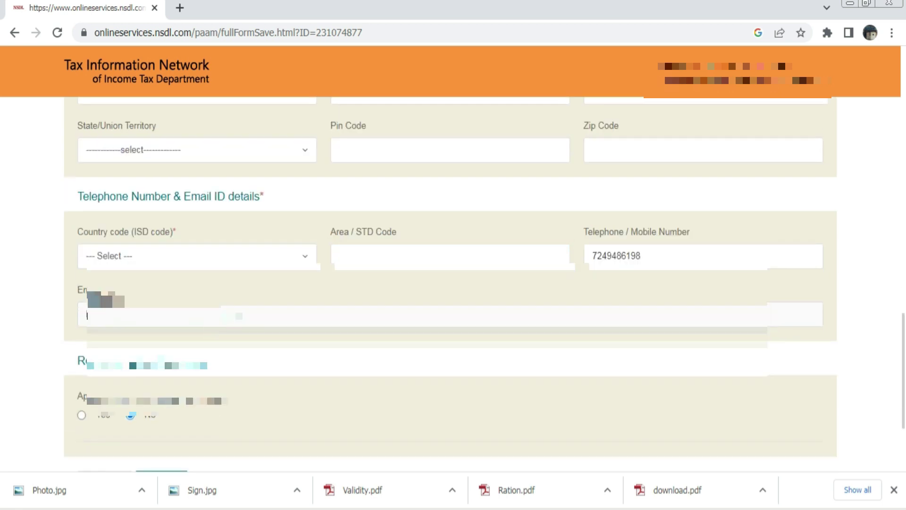
Set the country code to INDIA (91) and the Area/STD code to 231
click(203, 264)
text(in)
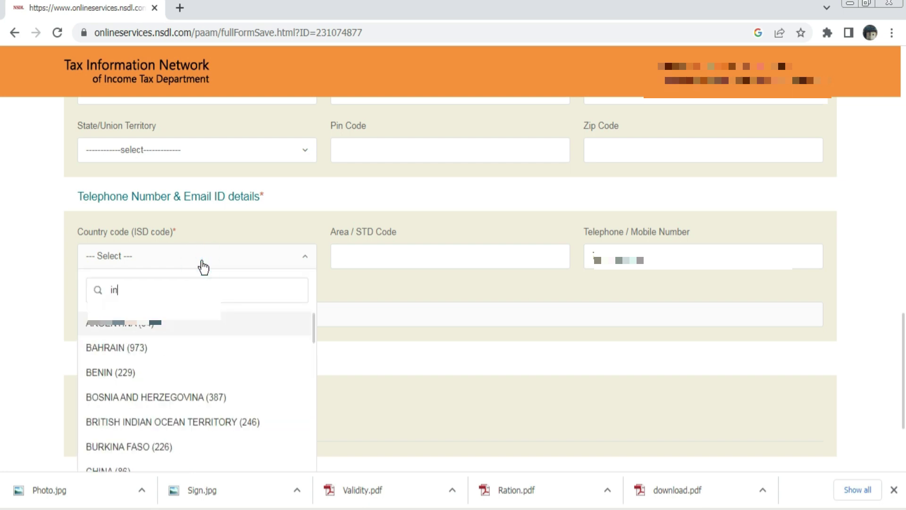
text(dia)
key(Return)
key(Tab)
text(231)
click(379, 307)
Save the contact details and move on to the AO Code step
scroll(279, 326, down, 3)
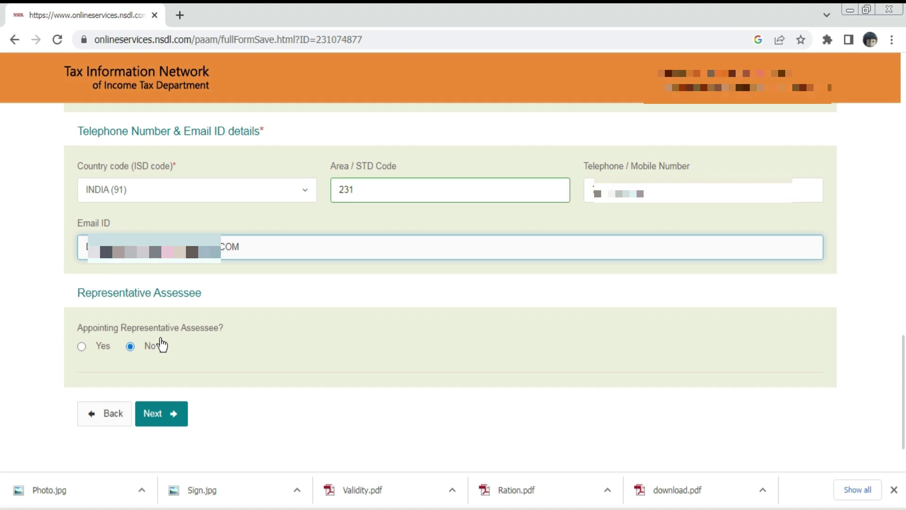
scroll(362, 249, down, 2)
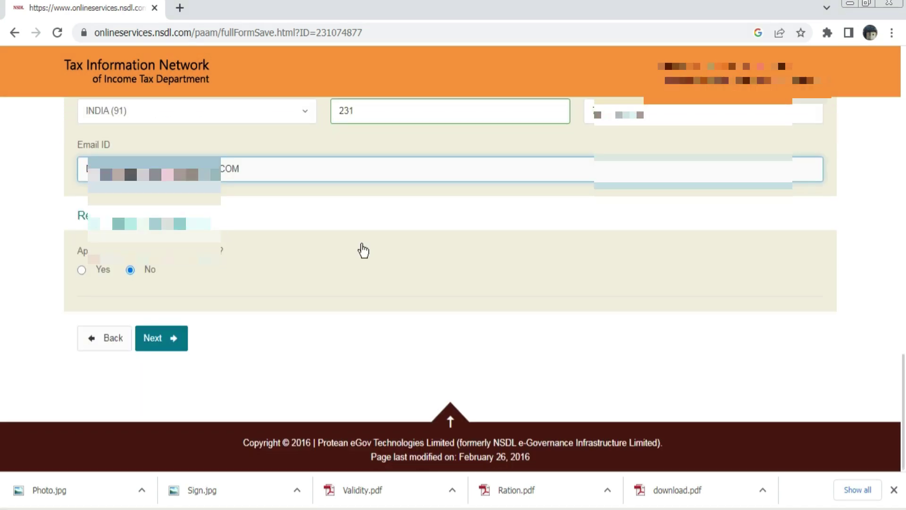
click(154, 348)
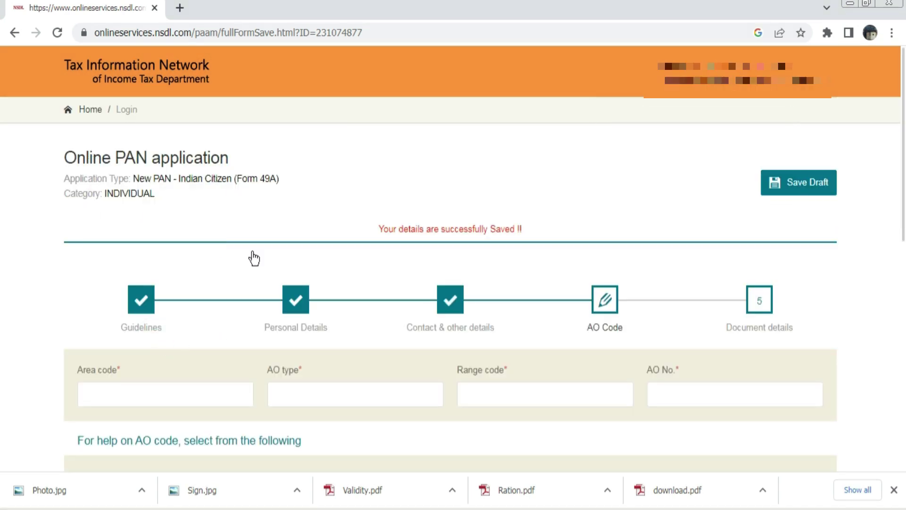
Look up AO codes for Indian citizens with city set to KOLHAPUR
scroll(254, 258, down, 3)
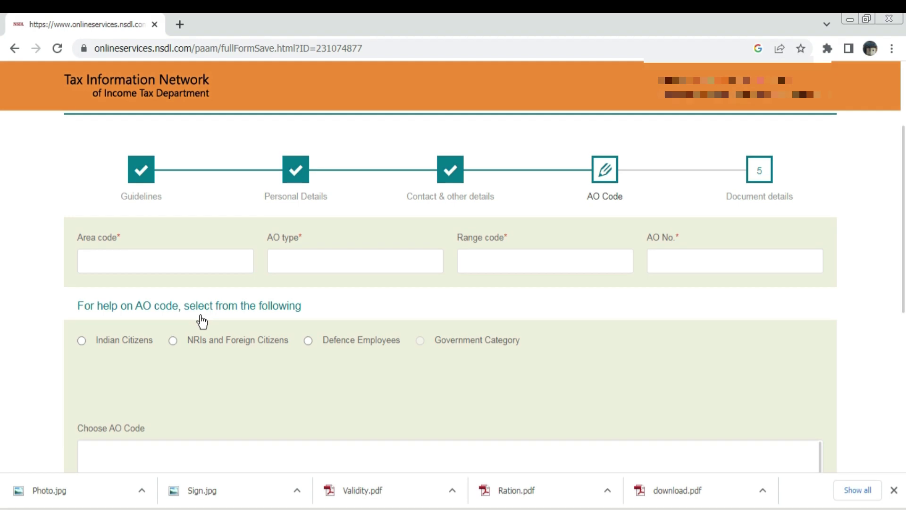
scroll(214, 302, down, 1)
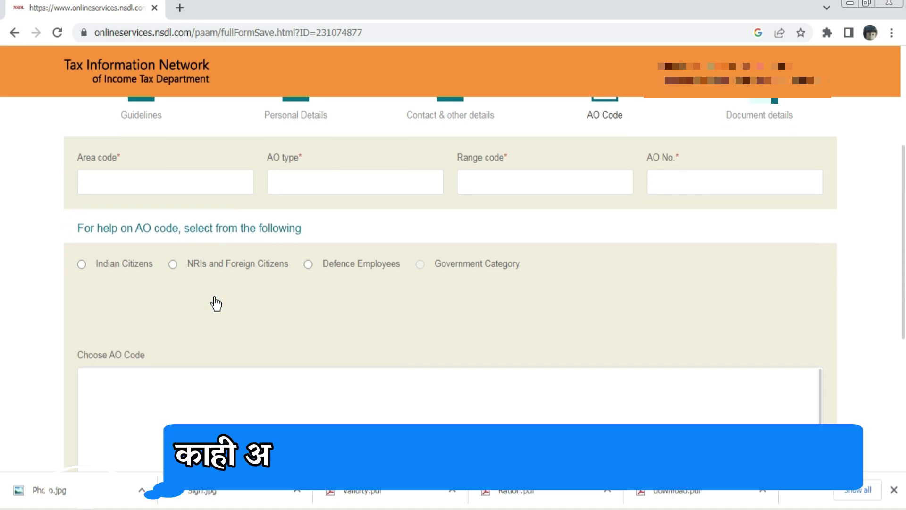
click(81, 268)
scroll(141, 307, up, 3)
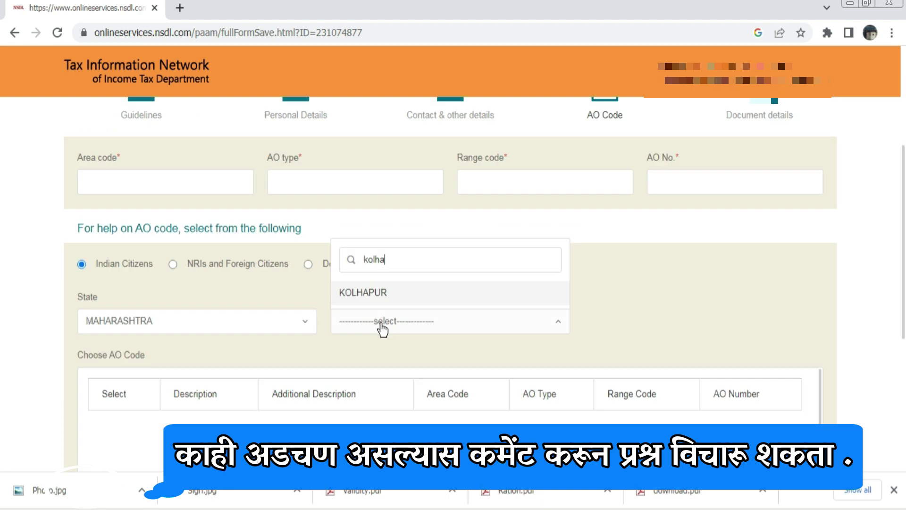
click(398, 293)
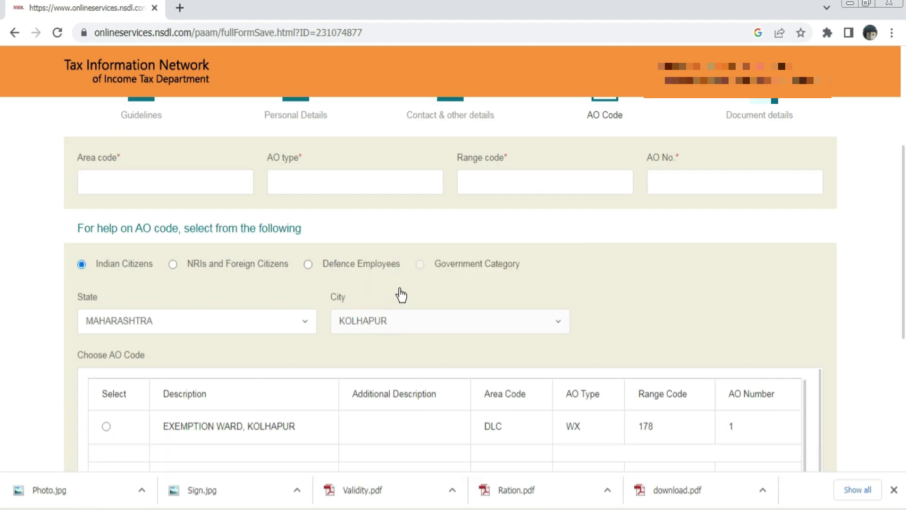
Pick CIRCLE 1, KOLHAPUR (PNE, C, 93, 1) as the AO code and save the draft
scroll(676, 305, down, 2)
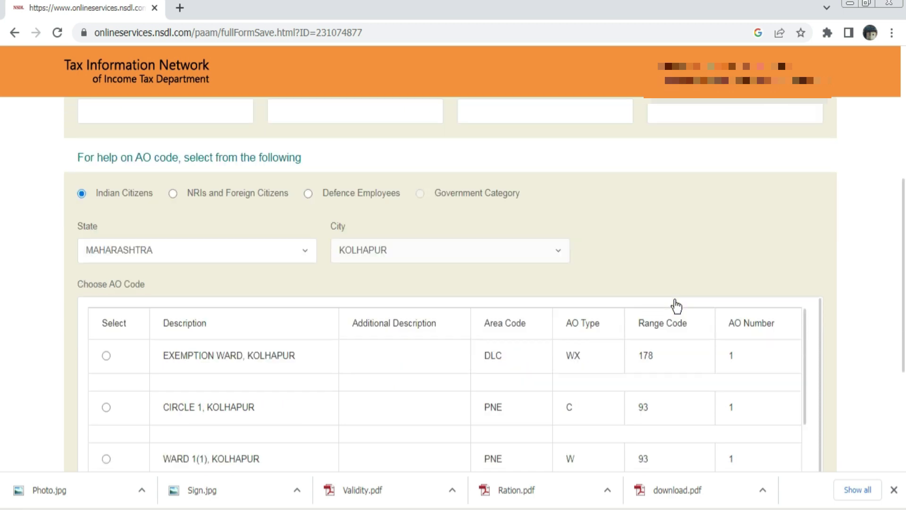
scroll(378, 375, down, 5)
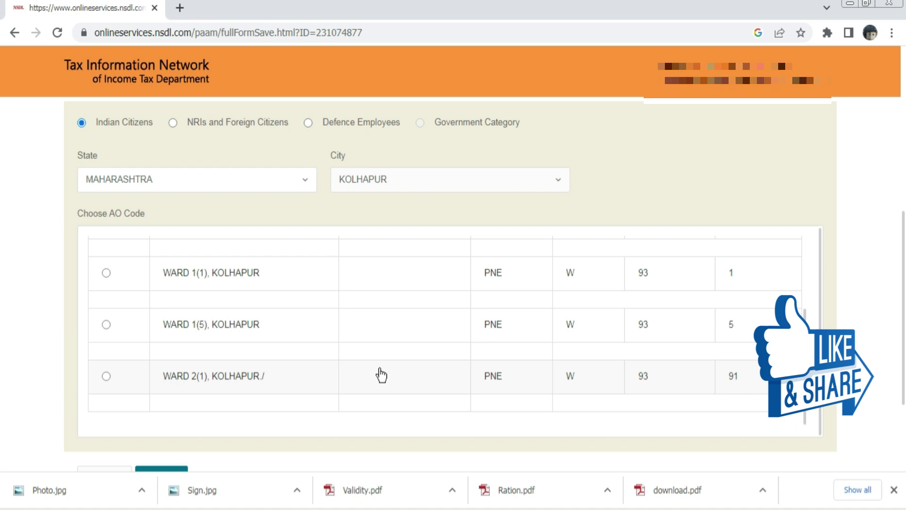
scroll(381, 375, up, 2)
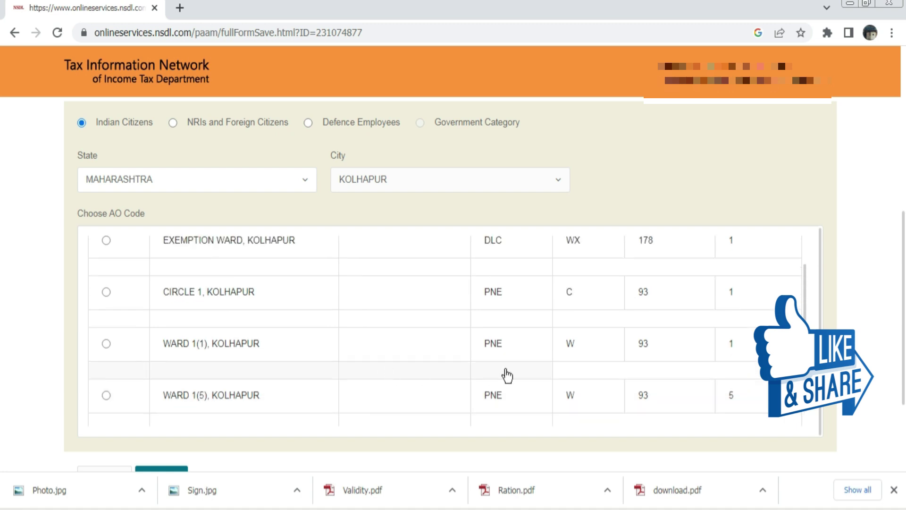
click(106, 293)
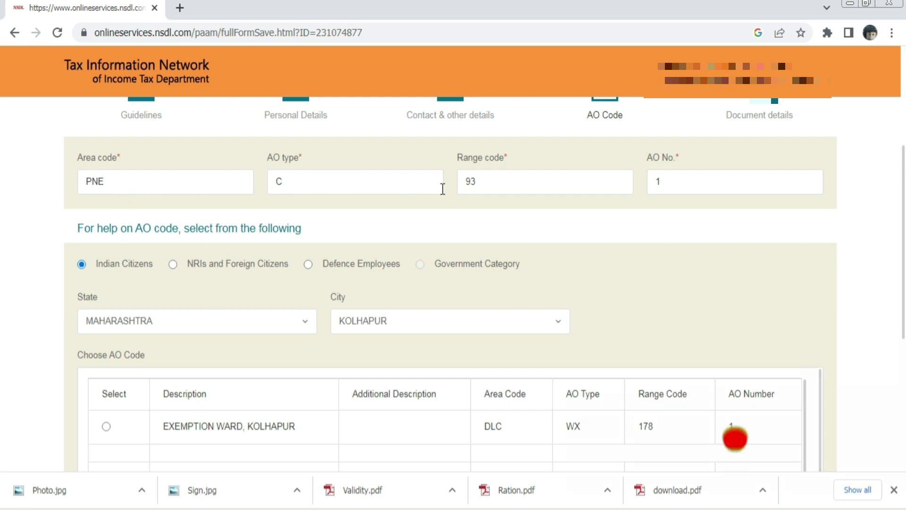
scroll(698, 212, down, 3)
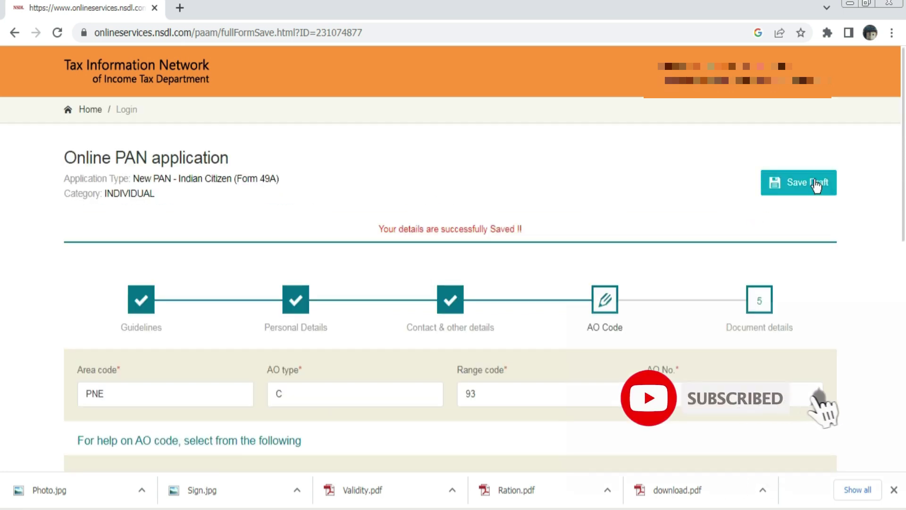
click(807, 181)
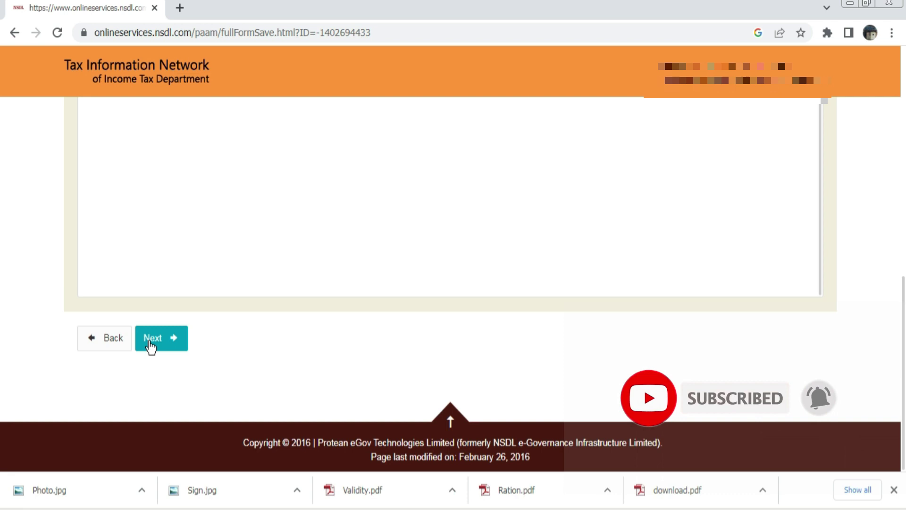
Move on to the Document details step of the PAN form
click(149, 344)
scroll(318, 265, down, 5)
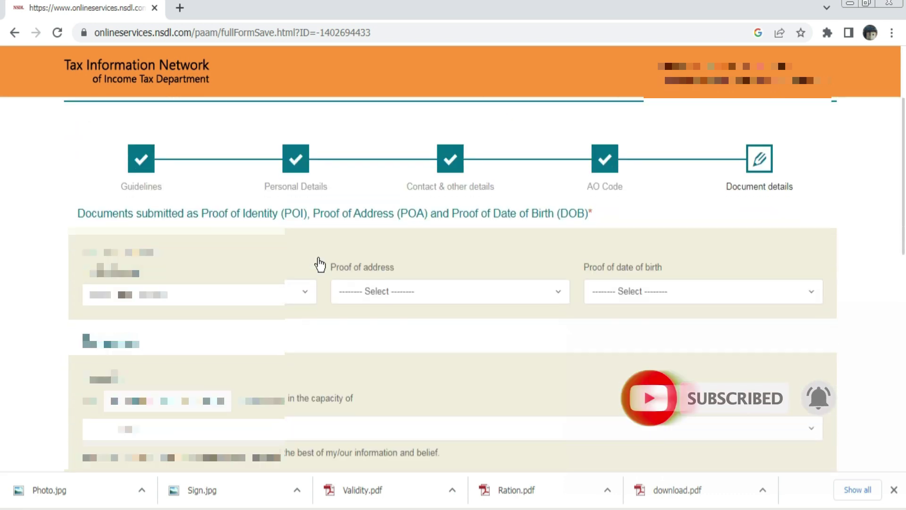
scroll(318, 263, down, 3)
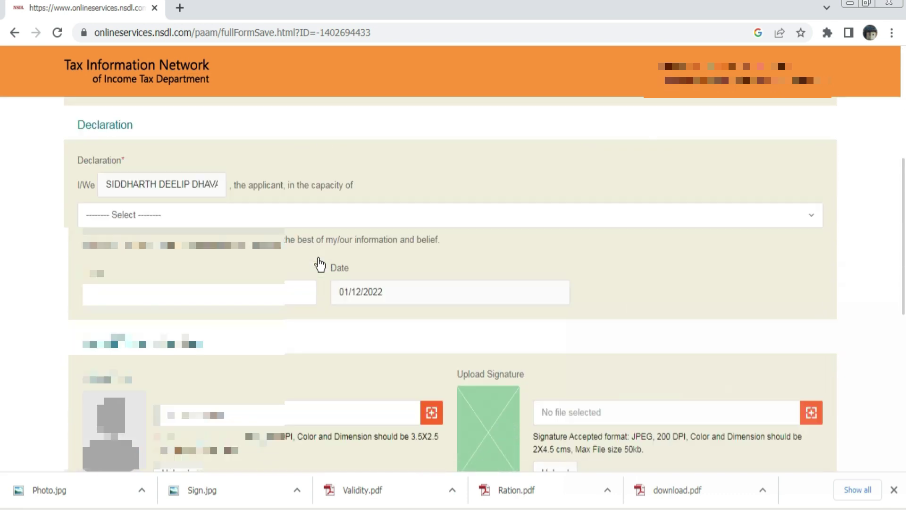
scroll(316, 259, up, 8)
scroll(312, 253, down, 3)
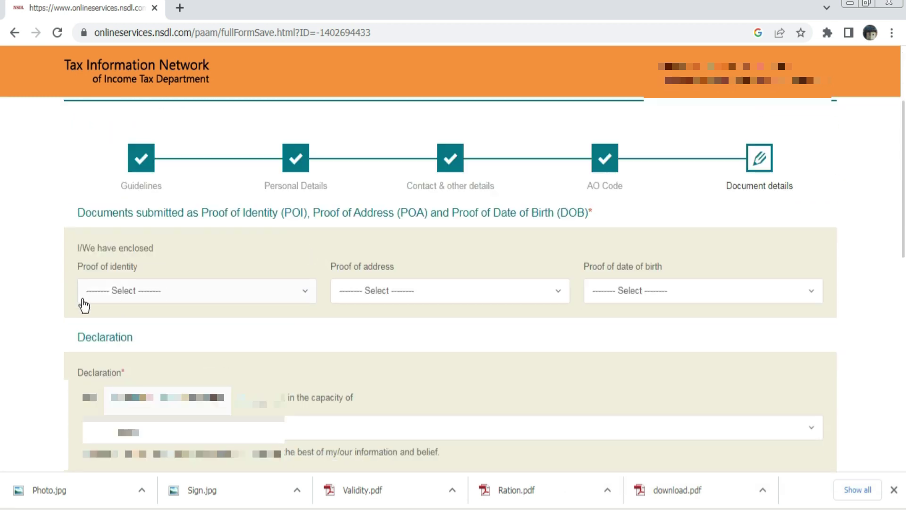
Select AADHAAR Card issued by UIDAI as proof of identity, address and date of birth
click(152, 292)
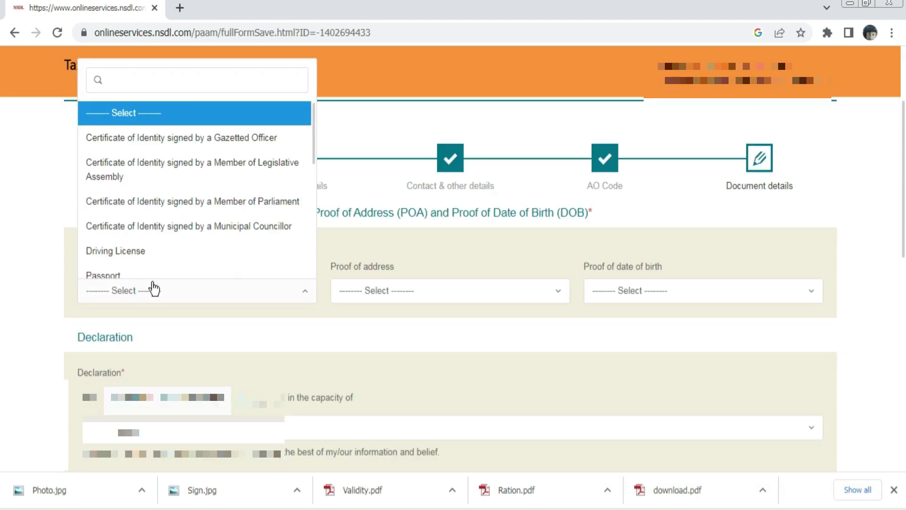
scroll(151, 196, down, 3)
scroll(152, 197, down, 6)
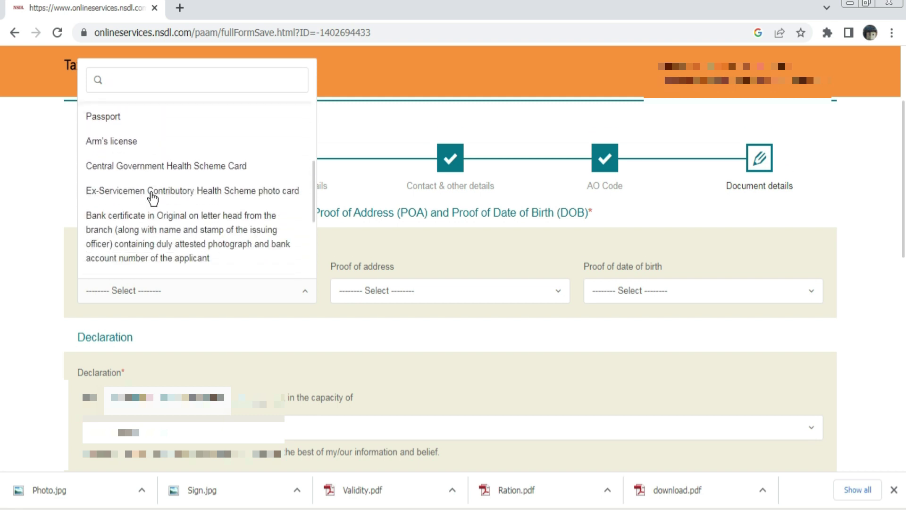
click(151, 272)
click(376, 292)
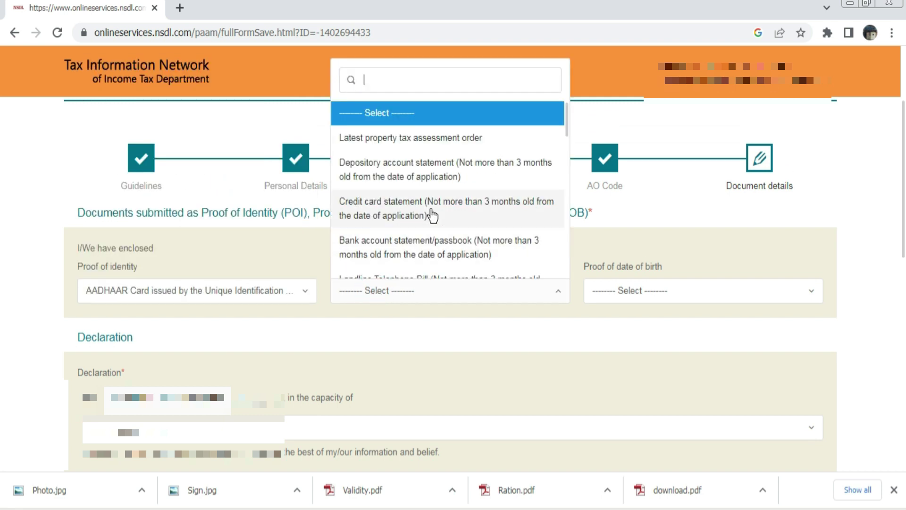
scroll(427, 215, down, 5)
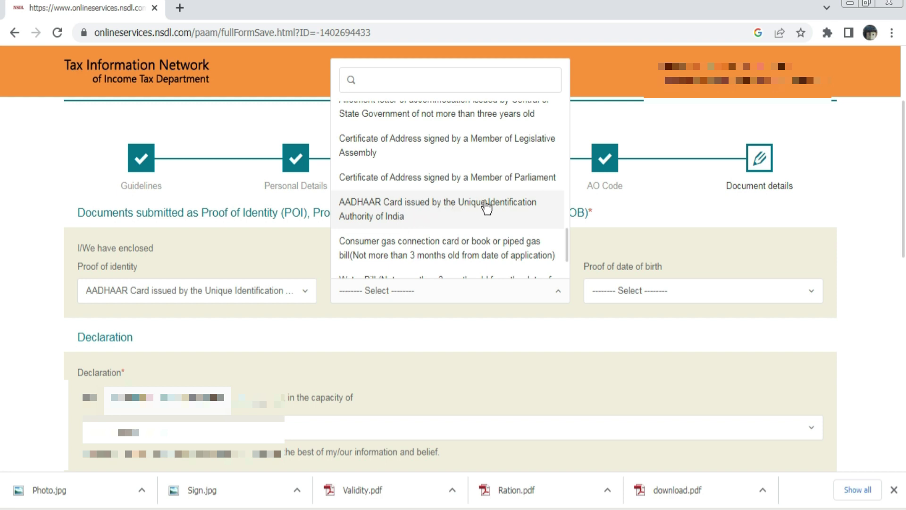
click(489, 207)
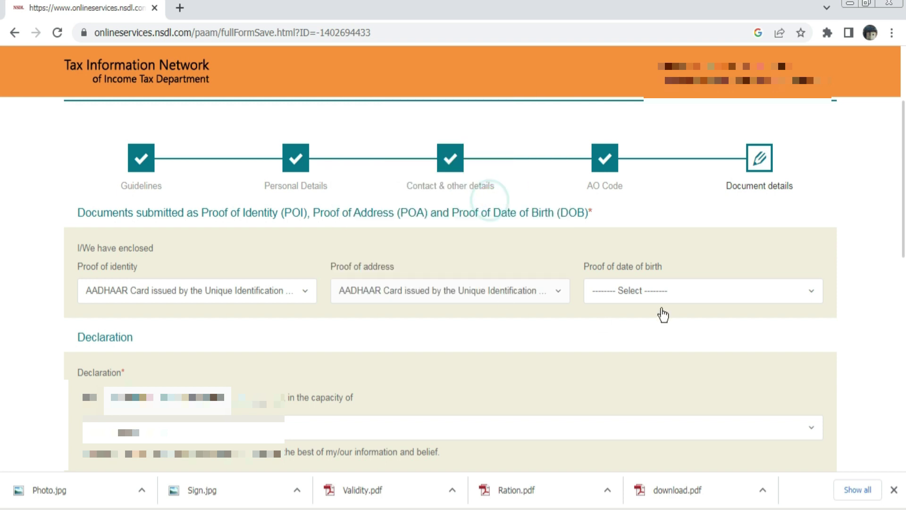
click(642, 293)
scroll(638, 200, down, 3)
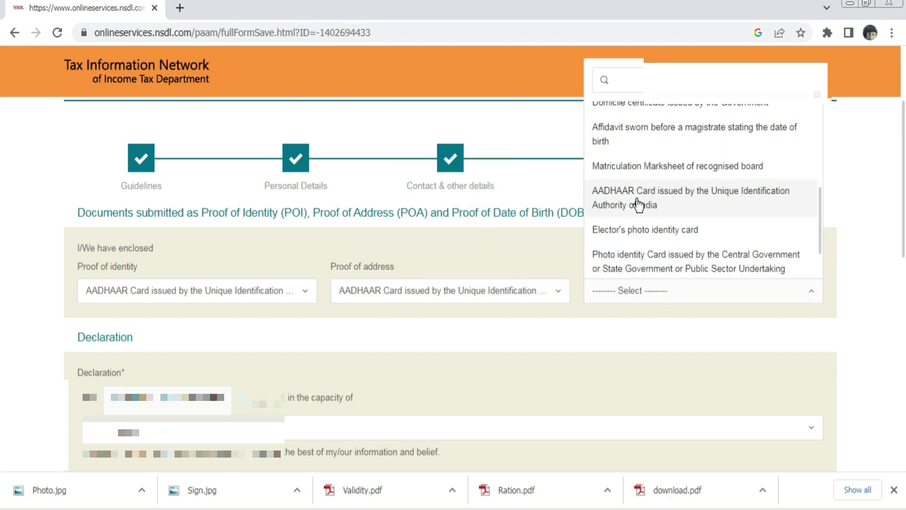
click(663, 200)
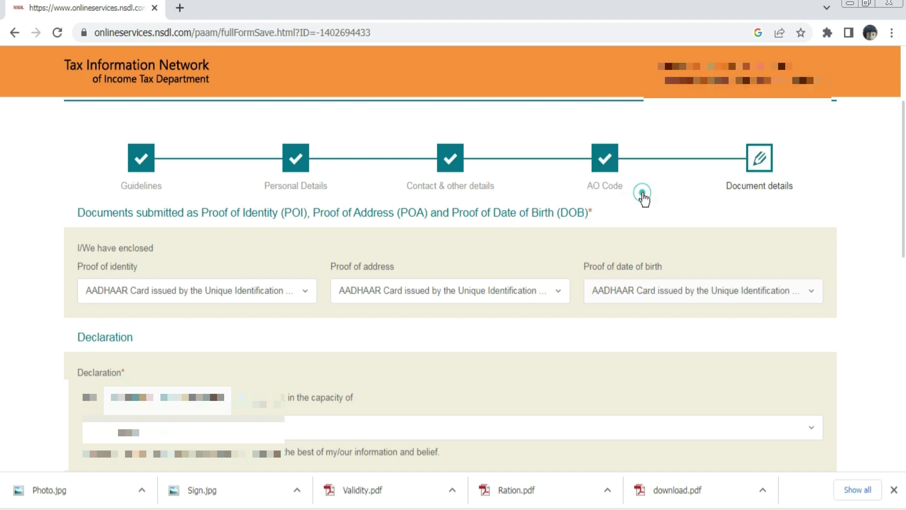
scroll(505, 344, down, 3)
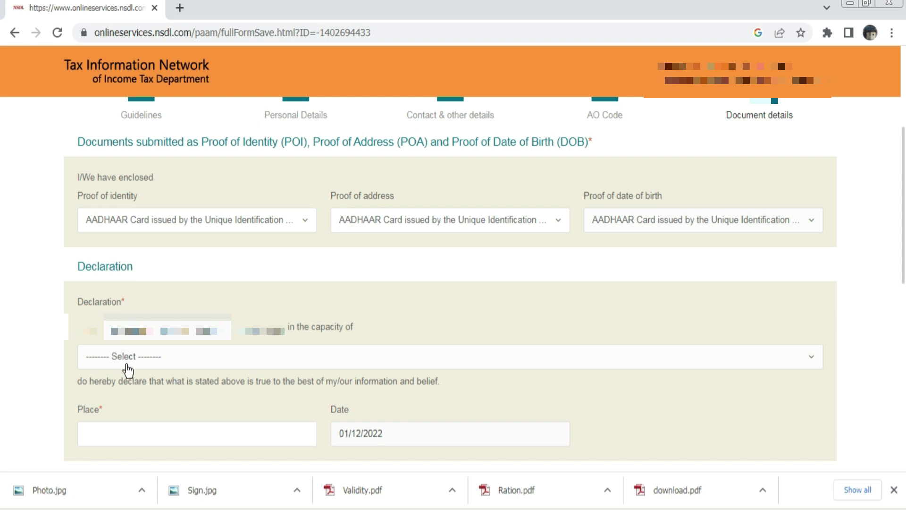
Make the declaration as Himself/Herself, with KOLHAPUR as the place
click(232, 361)
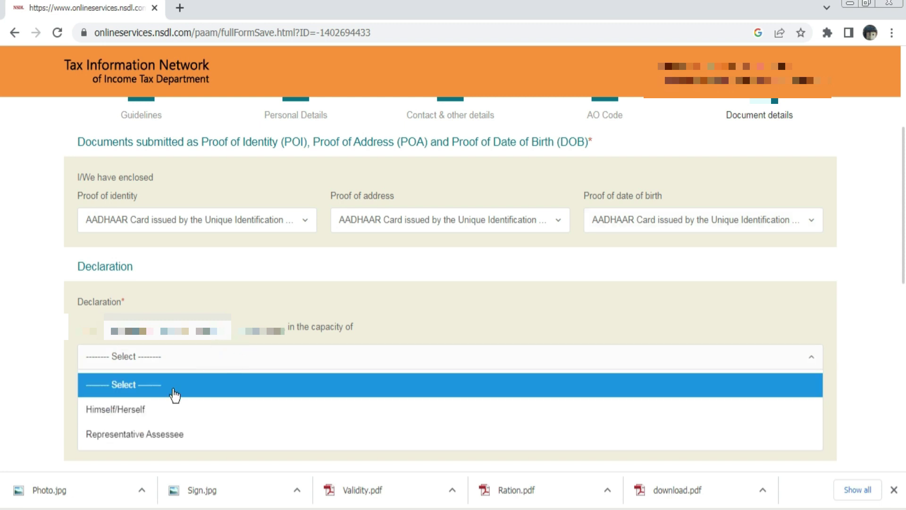
click(162, 410)
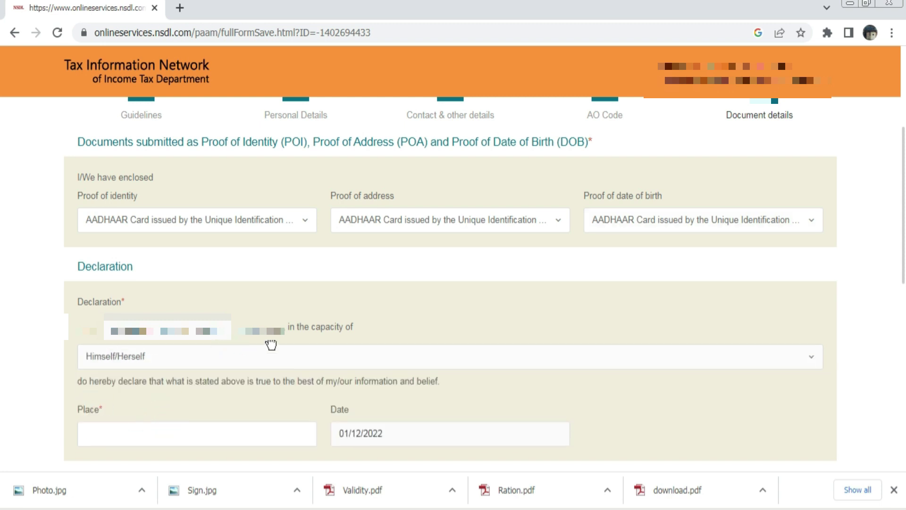
scroll(199, 353, down, 1)
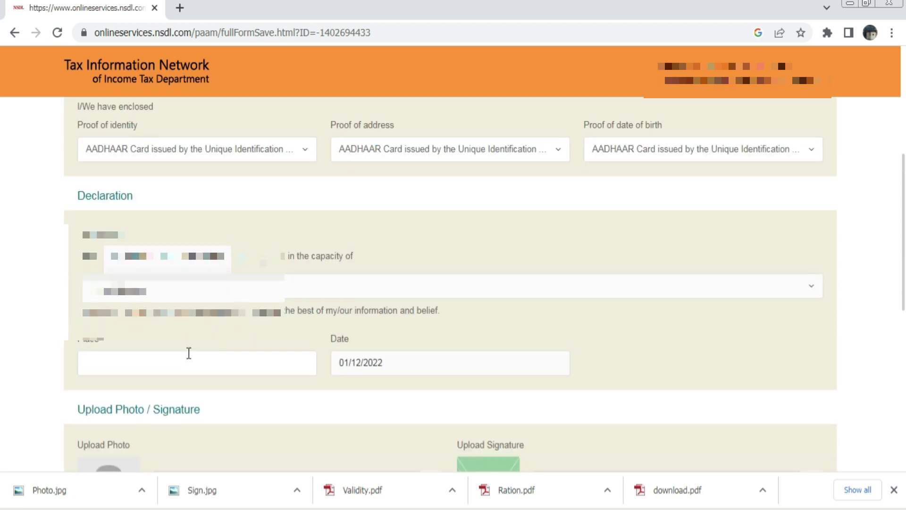
click(189, 363)
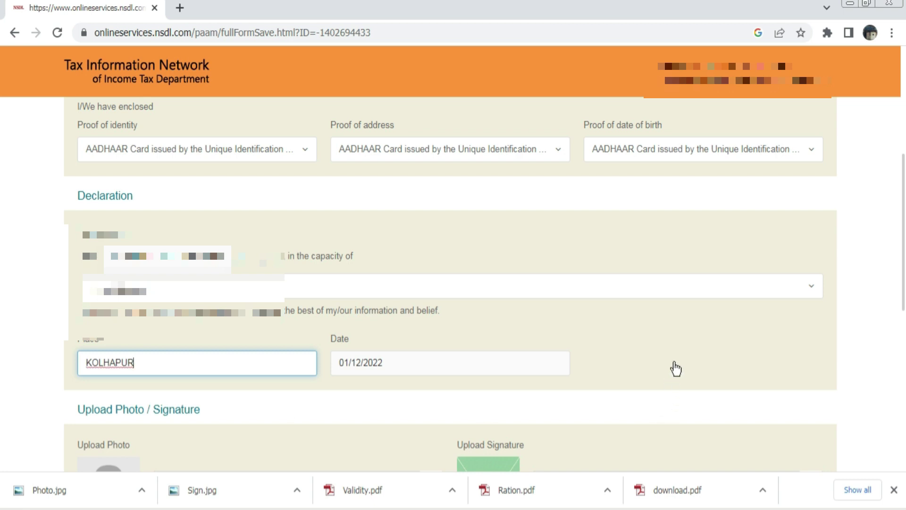
click(29, 359)
scroll(146, 297, down, 3)
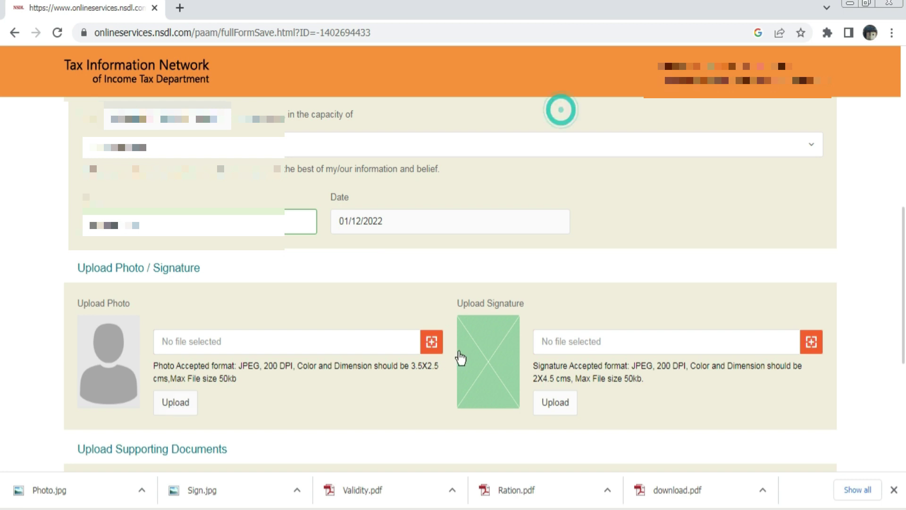
Upload Photo.jpg as the applicant's photograph
click(431, 341)
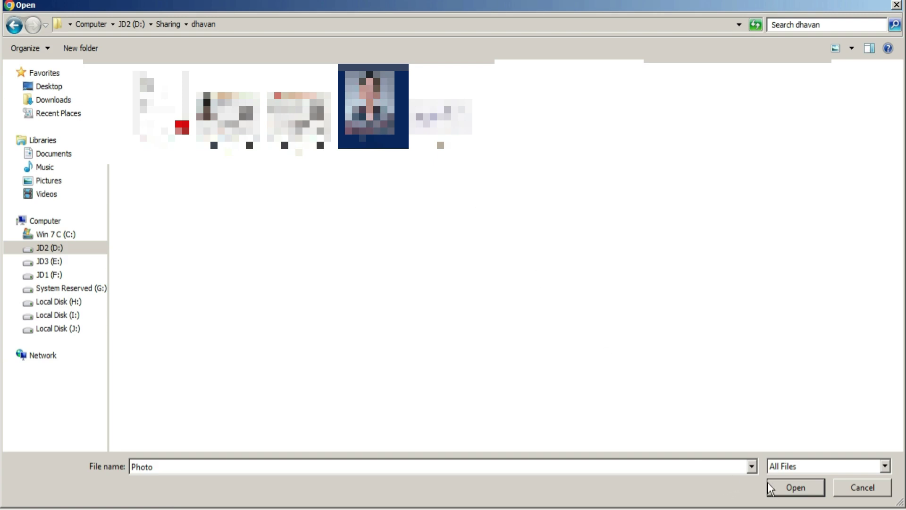
click(795, 487)
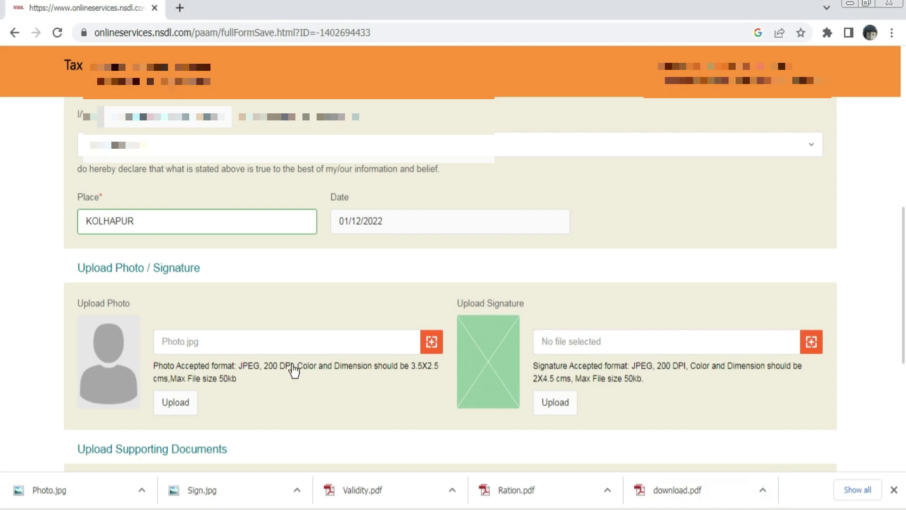
click(173, 401)
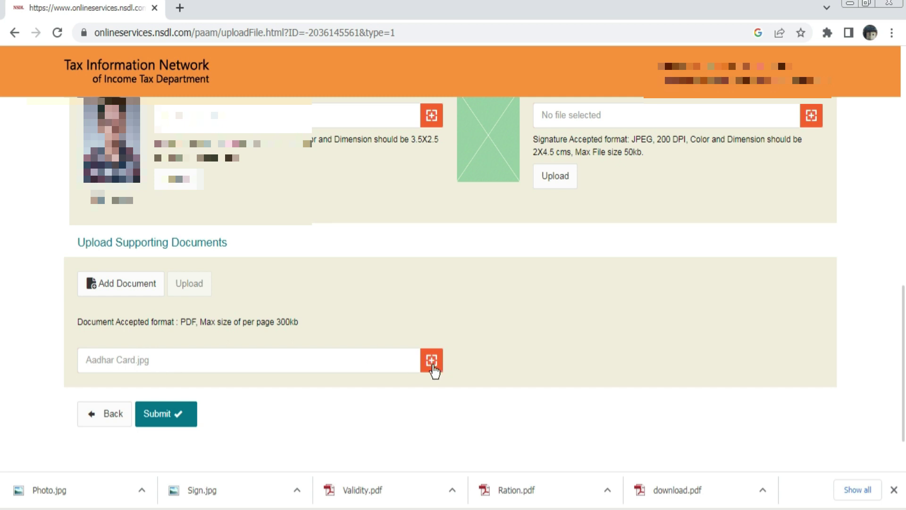
Attach the Aadhaar card file as the supporting document and dismiss the alert
scroll(434, 370, down, 2)
click(431, 291)
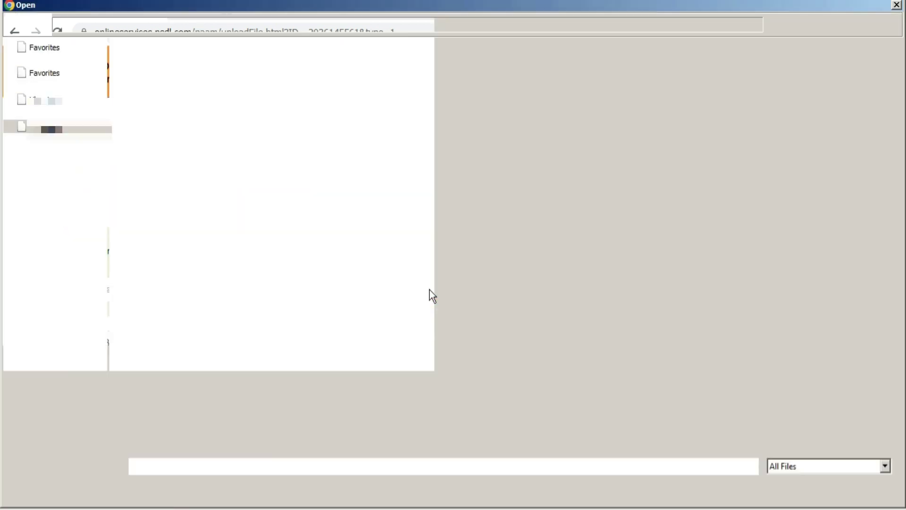
text(ad)
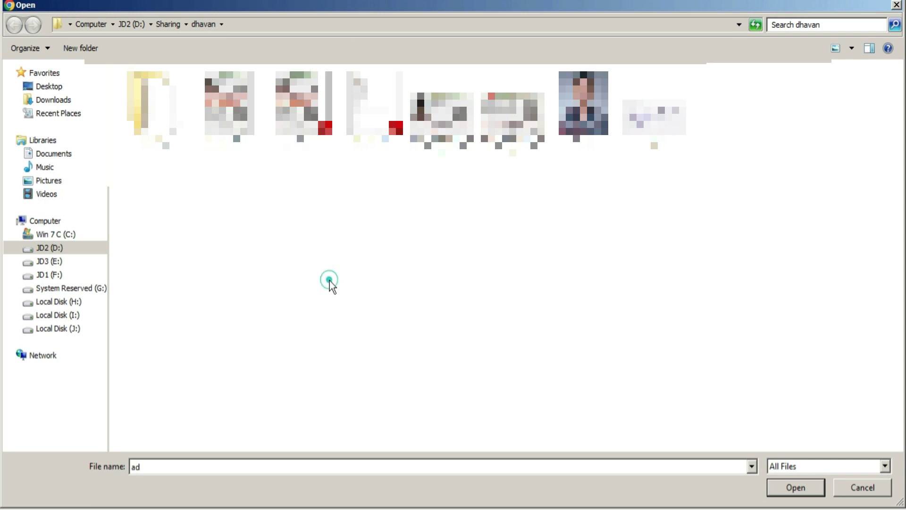
key(Return)
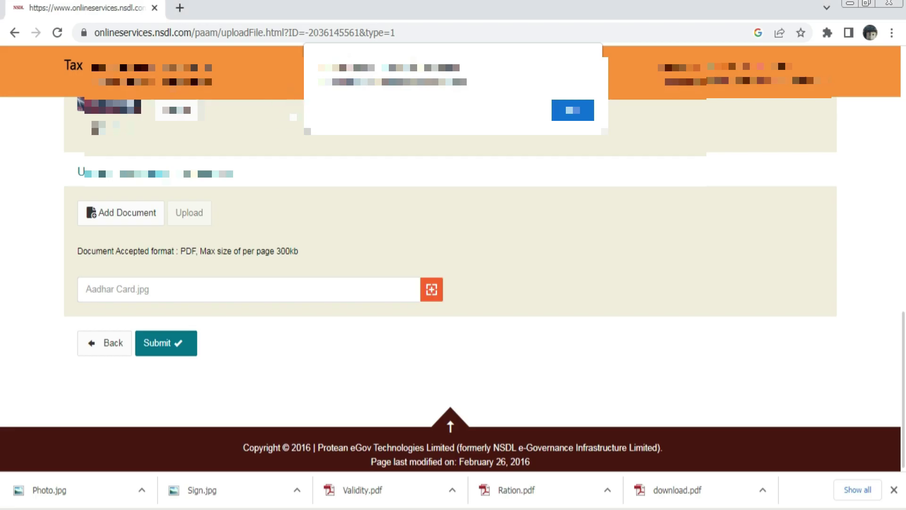
click(569, 108)
Save the application as a draft
scroll(540, 234, up, 7)
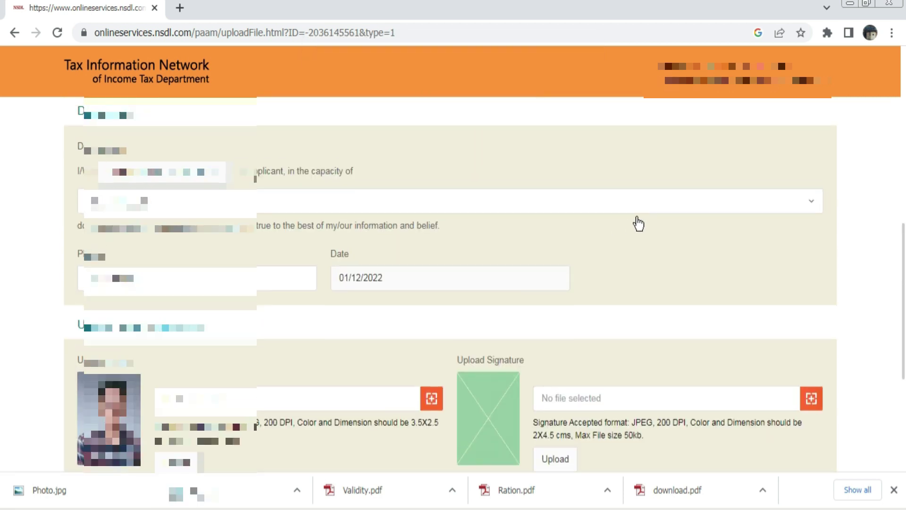
scroll(639, 223, up, 10)
click(807, 172)
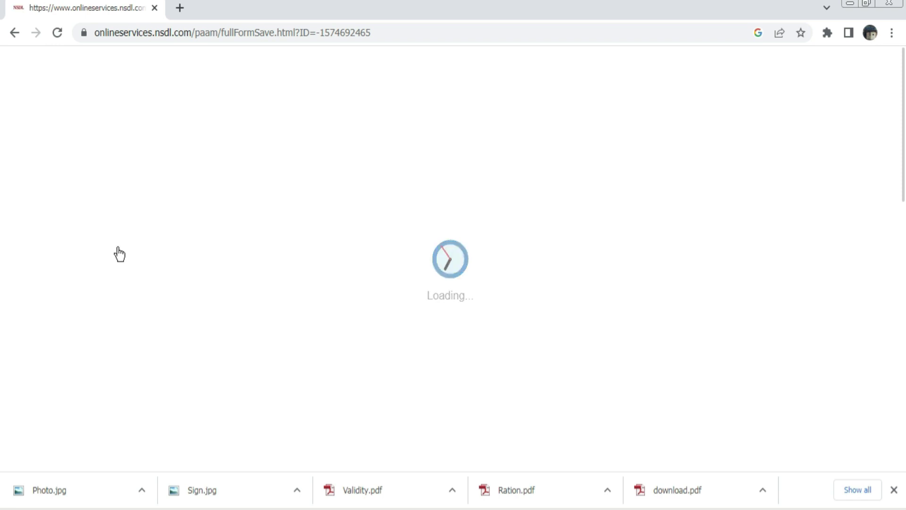
scroll(314, 353, down, 15)
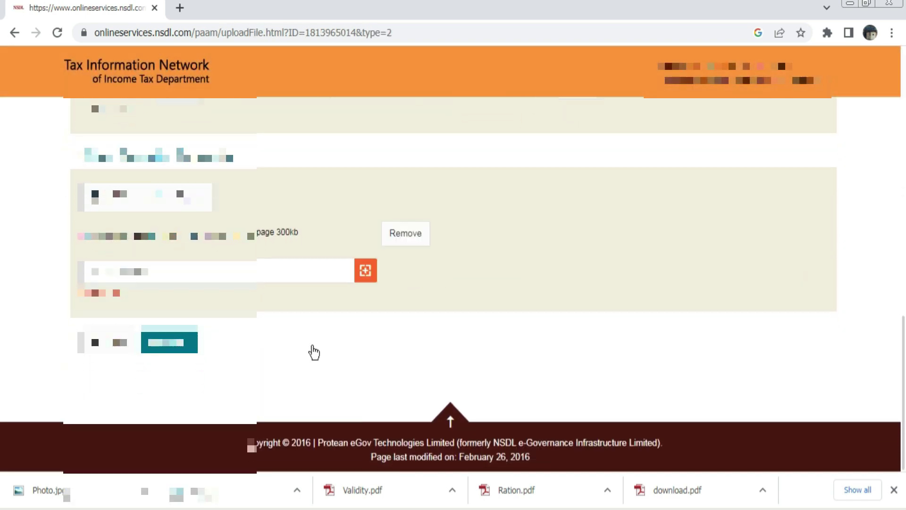
Submit the Form 49A and review the details on the confirmation page
click(176, 342)
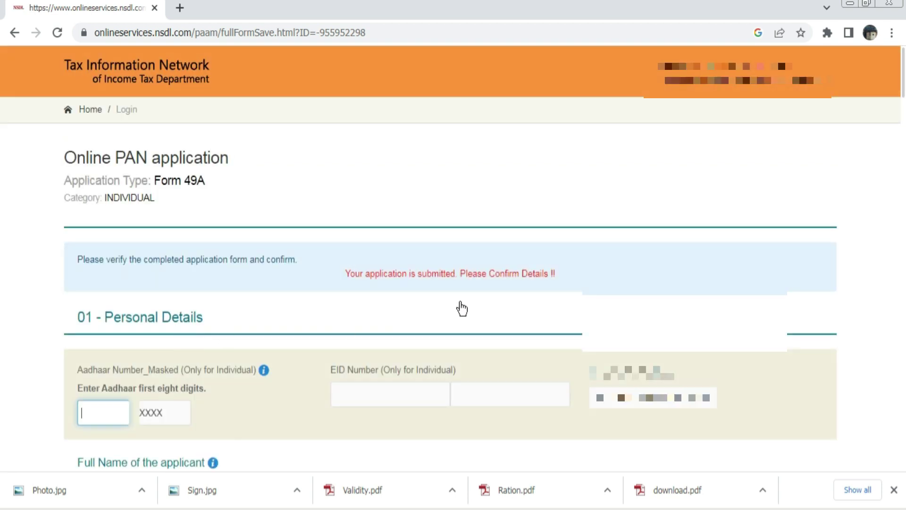
scroll(459, 309, down, 1)
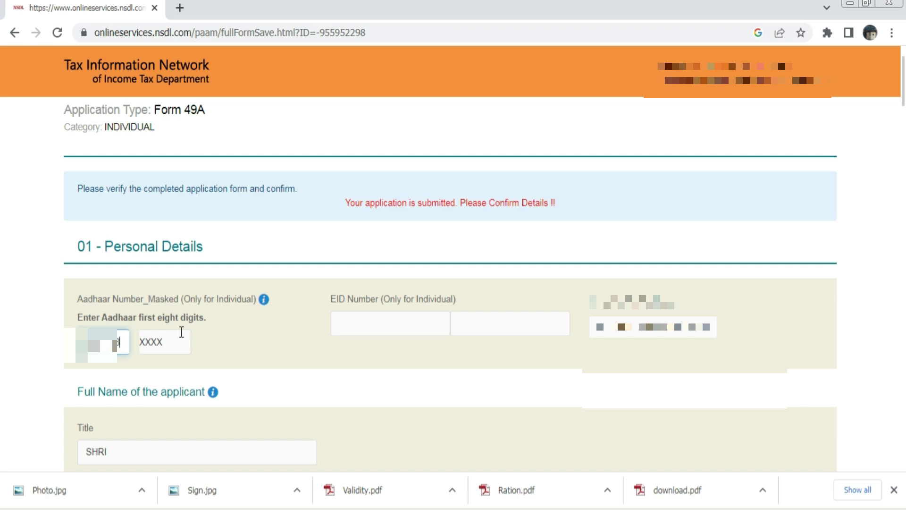
scroll(295, 349, down, 10)
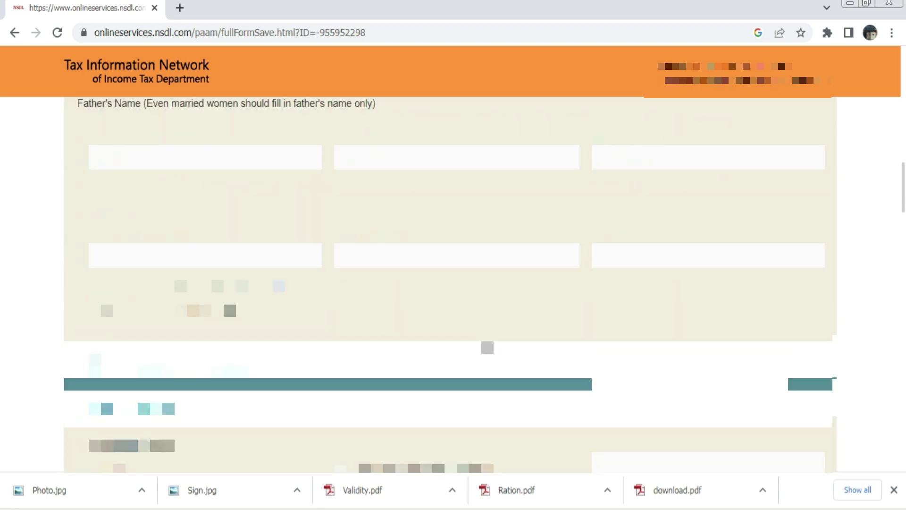
scroll(451, 284, down, 2)
scroll(172, 467, down, 15)
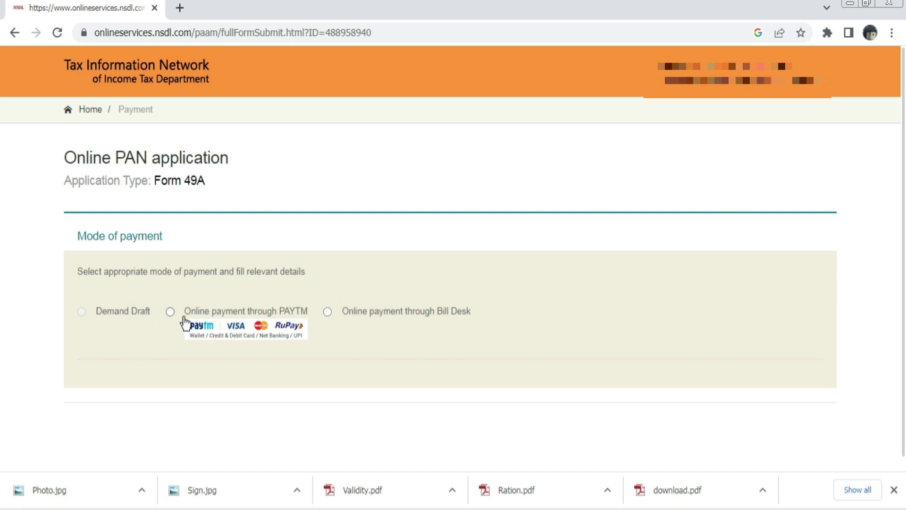
Pay online via Bill Desk, accept the terms of service, and confirm the 106.90 fee
click(327, 311)
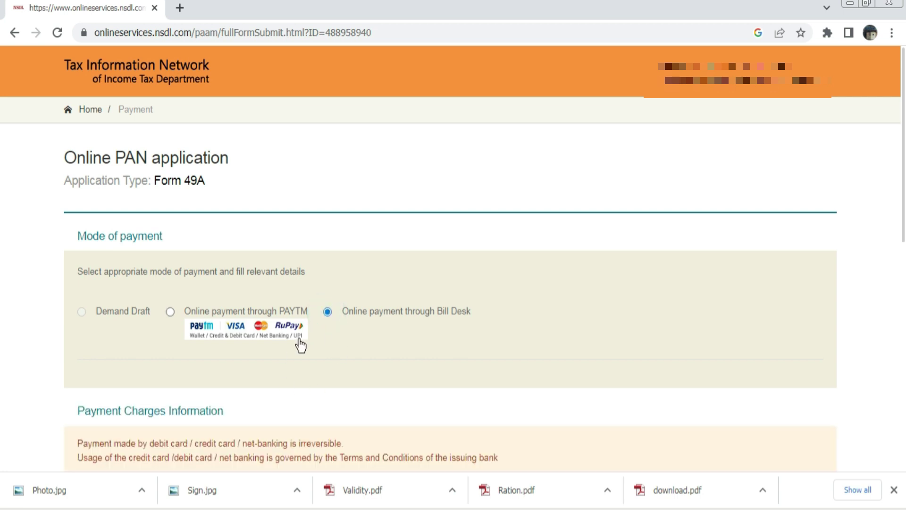
scroll(300, 361, down, 5)
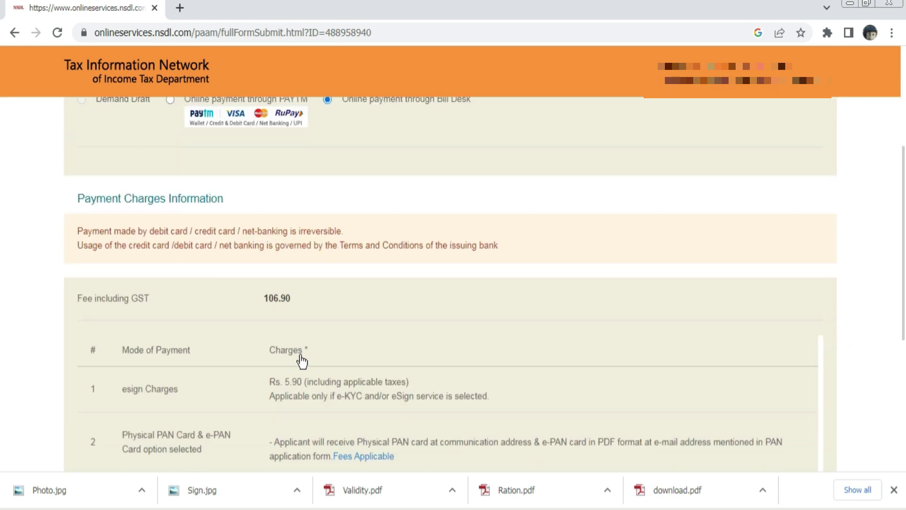
scroll(304, 349, down, 6)
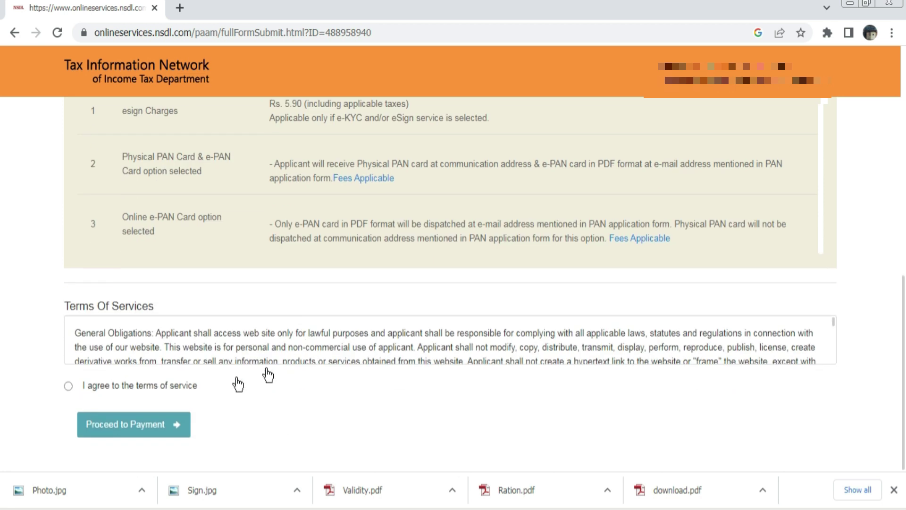
click(69, 387)
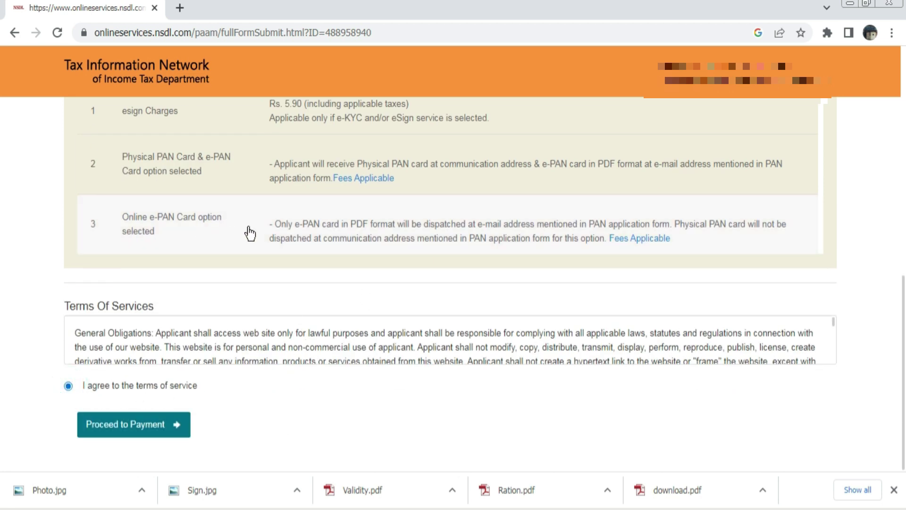
click(126, 427)
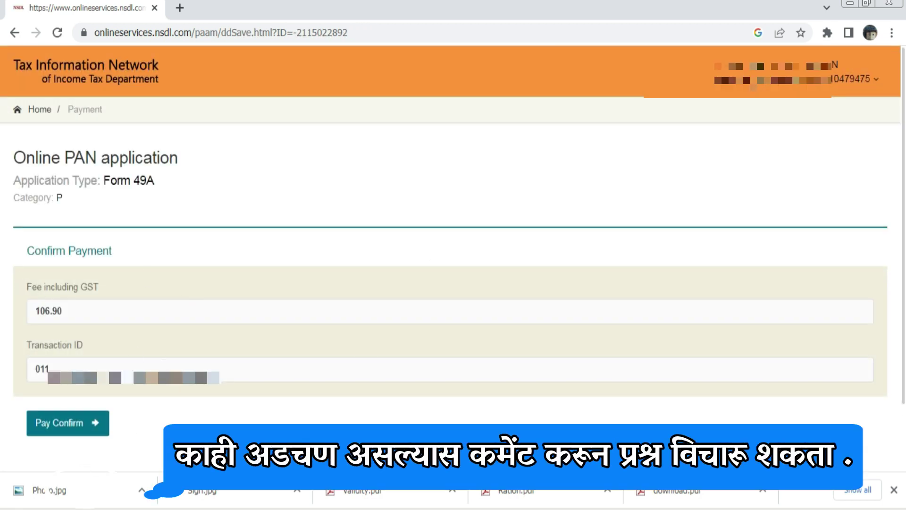
click(66, 427)
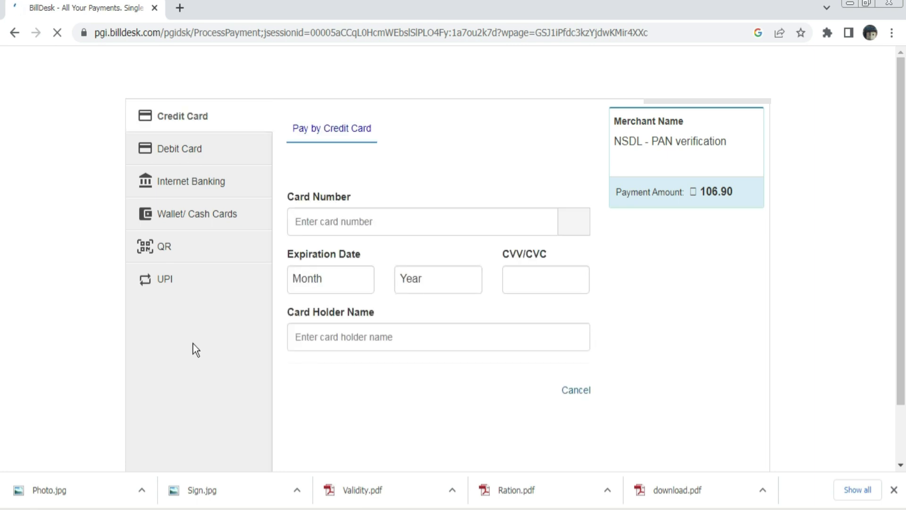
Enter the debit card details on BillDesk and submit the payment
click(182, 152)
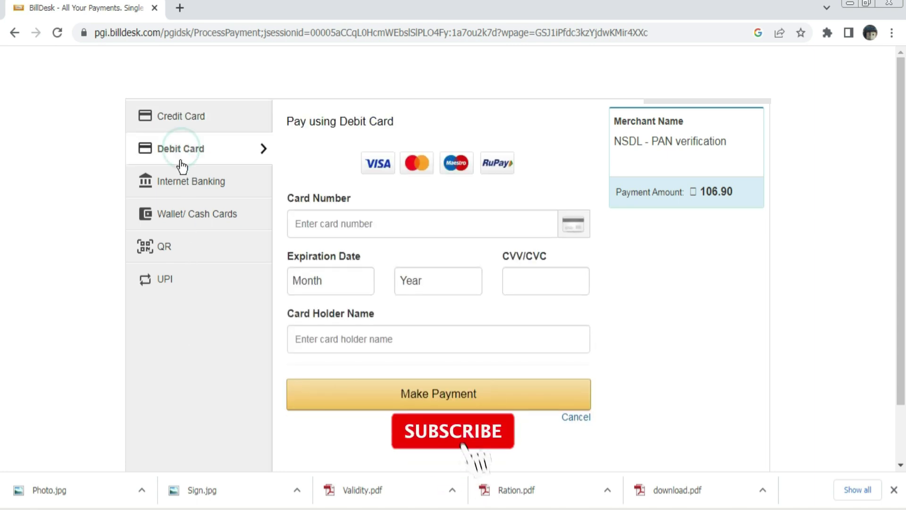
click(370, 226)
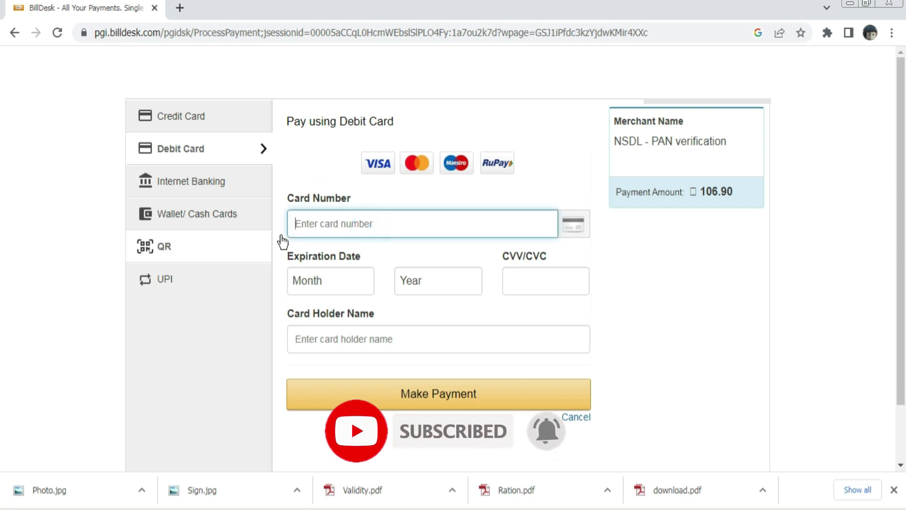
click(344, 227)
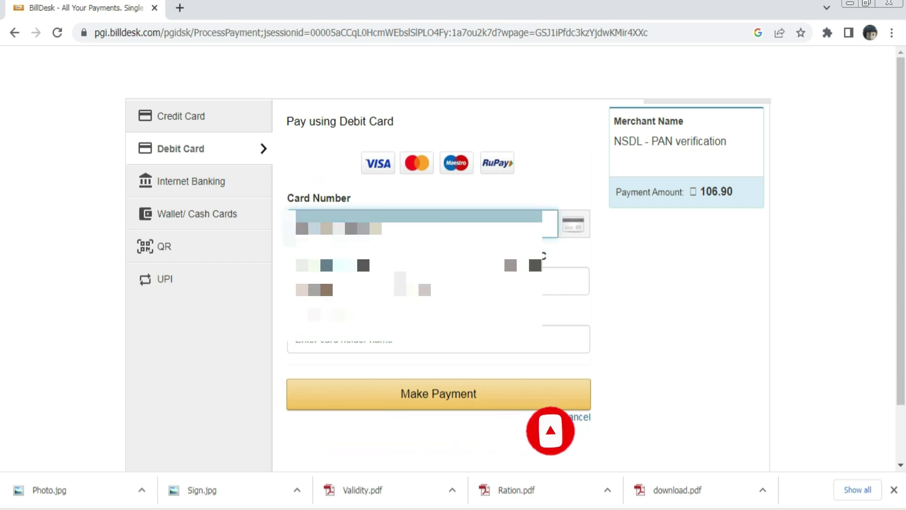
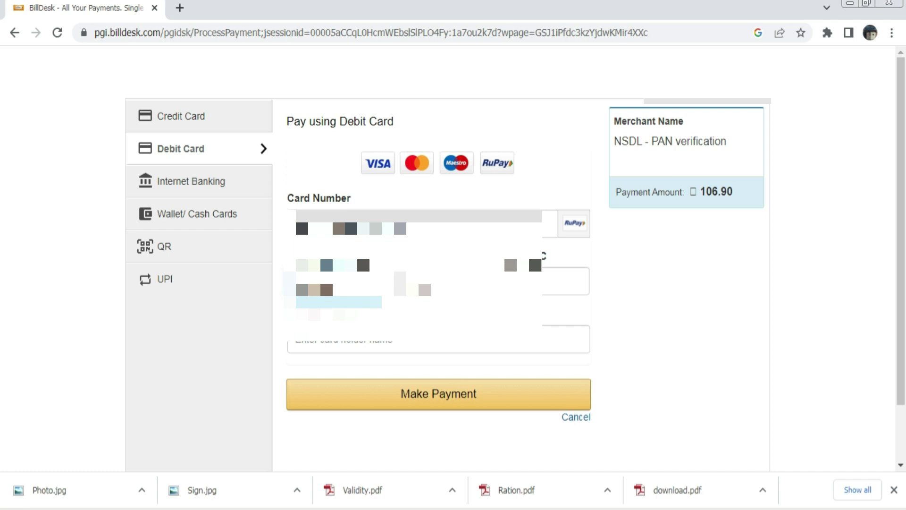
click(406, 404)
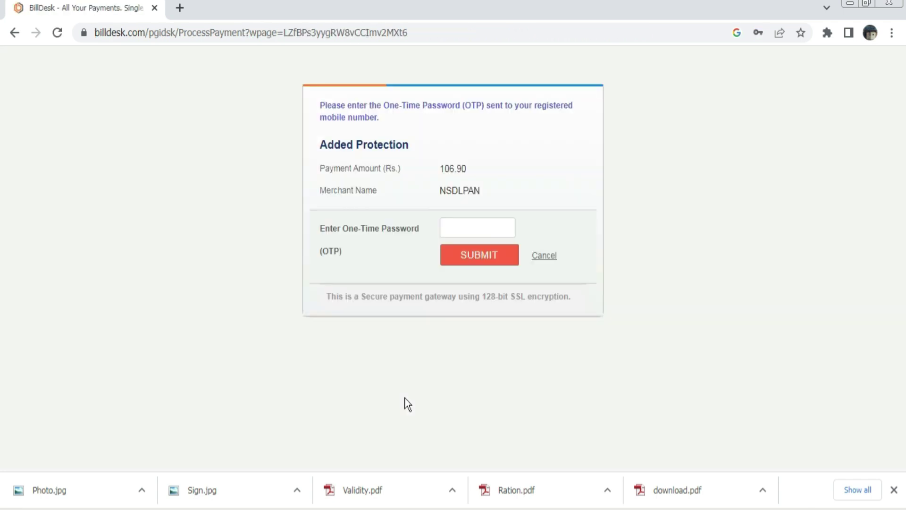
Enter the one-time password to complete the 106.90 payment
click(472, 219)
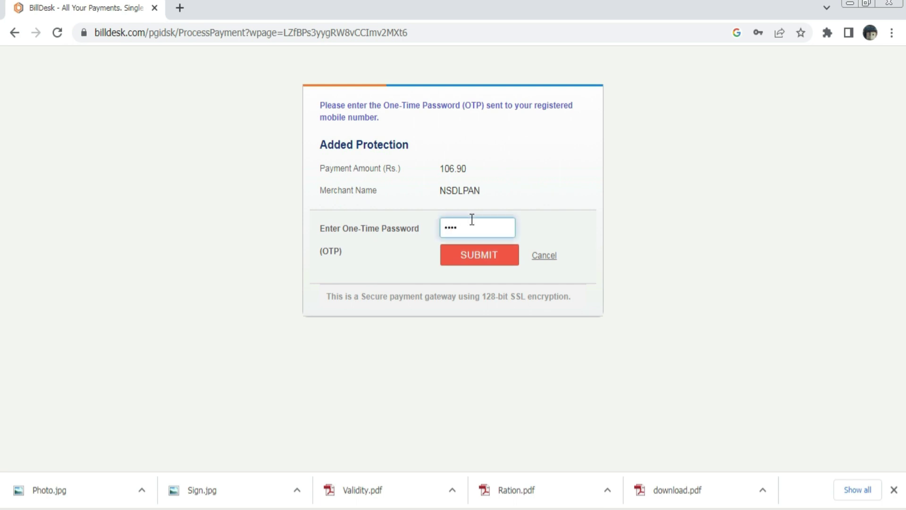
click(475, 263)
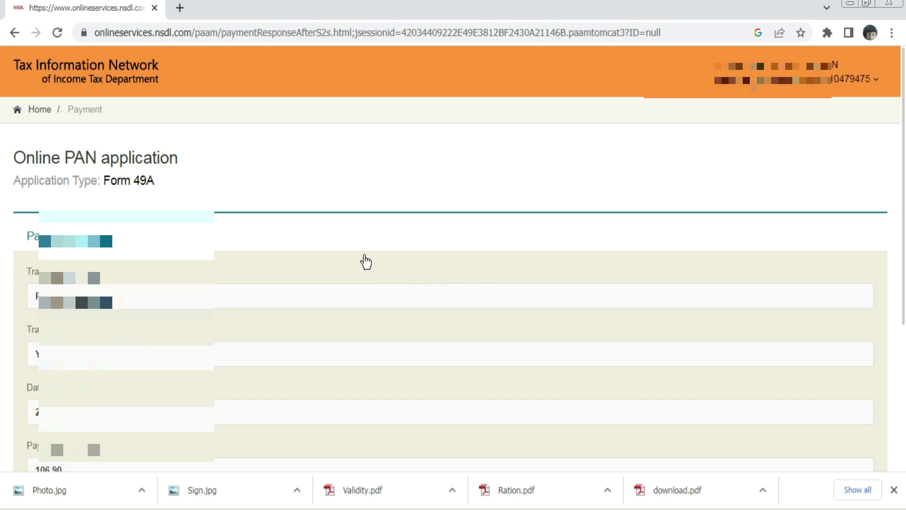
Continue past the Form 49A Payment Receipt
scroll(366, 261, down, 1)
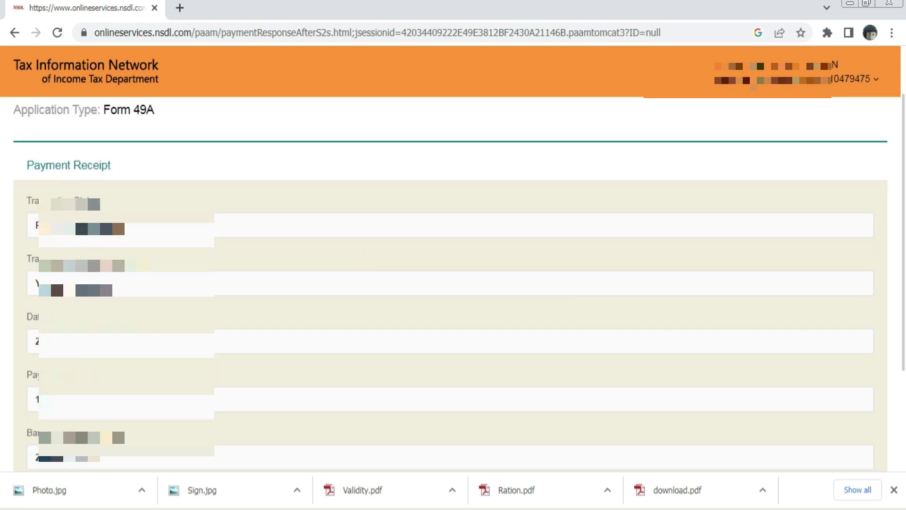
scroll(450, 282, down, 1)
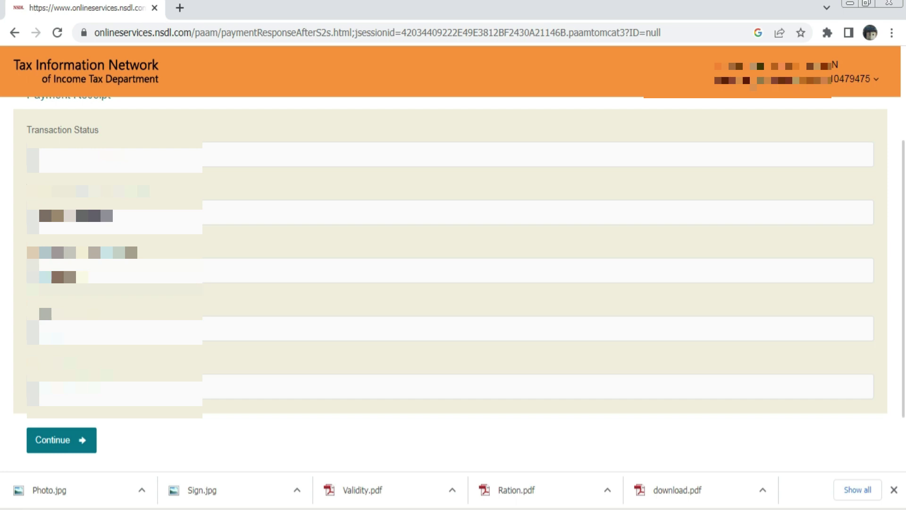
click(62, 439)
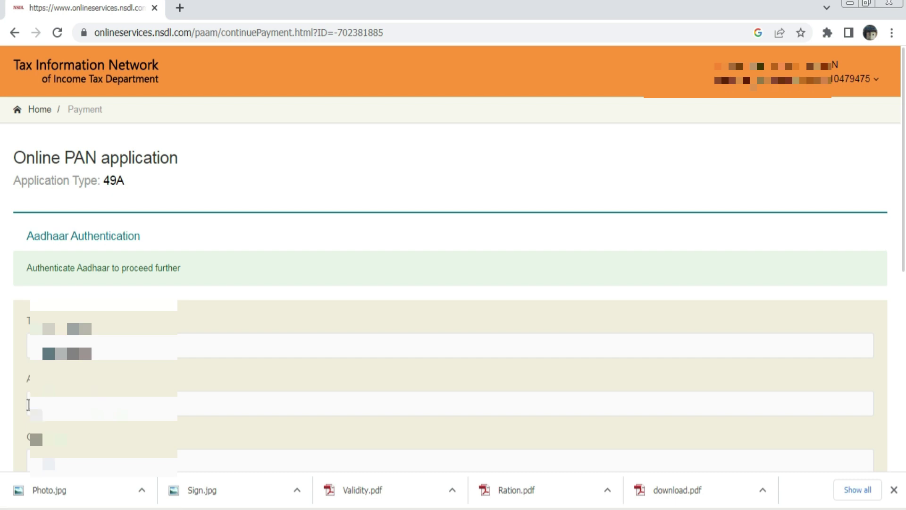
Accept the Aadhaar e-Signing consent and start Aadhaar authentication
scroll(37, 461, down, 1)
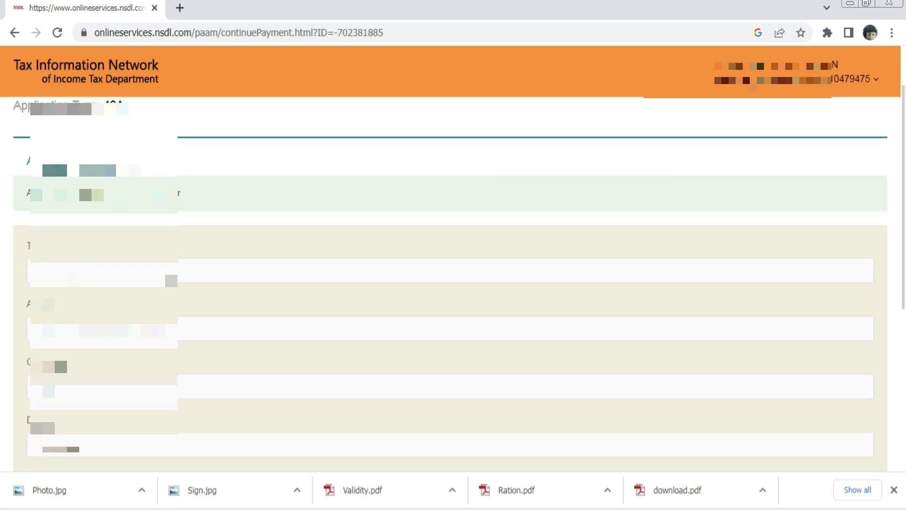
scroll(450, 283, down, 4)
scroll(450, 283, up, 3)
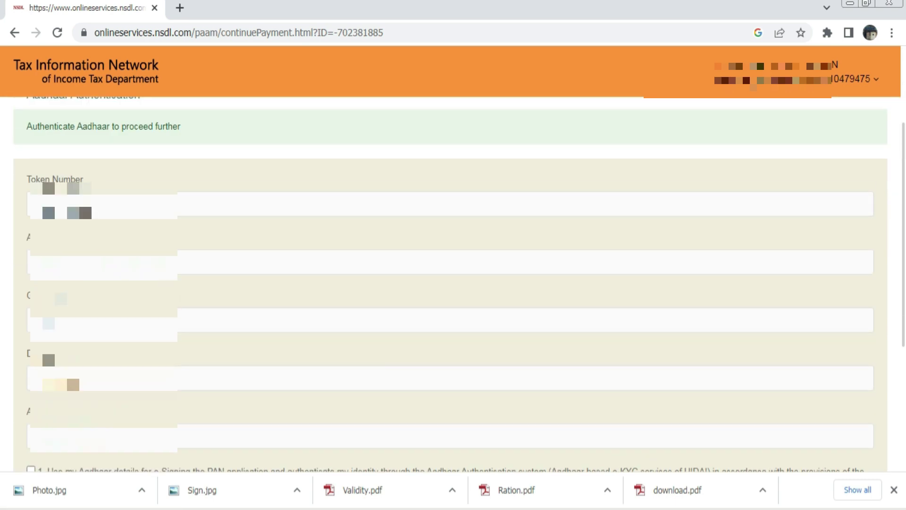
scroll(450, 283, down, 1)
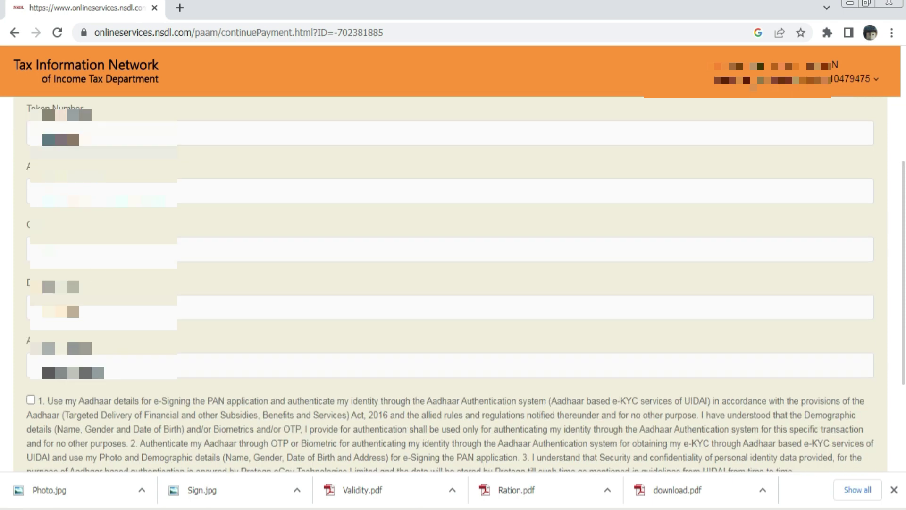
click(30, 400)
scroll(277, 394, down, 1)
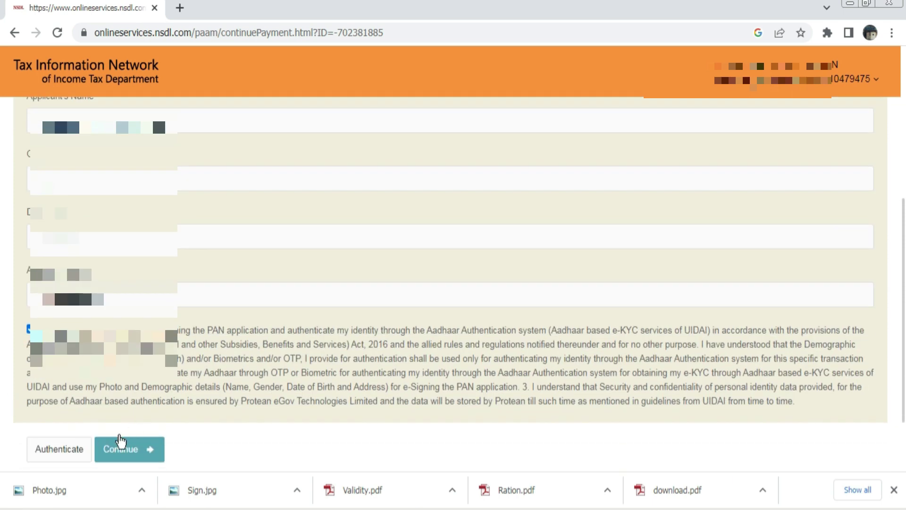
click(61, 448)
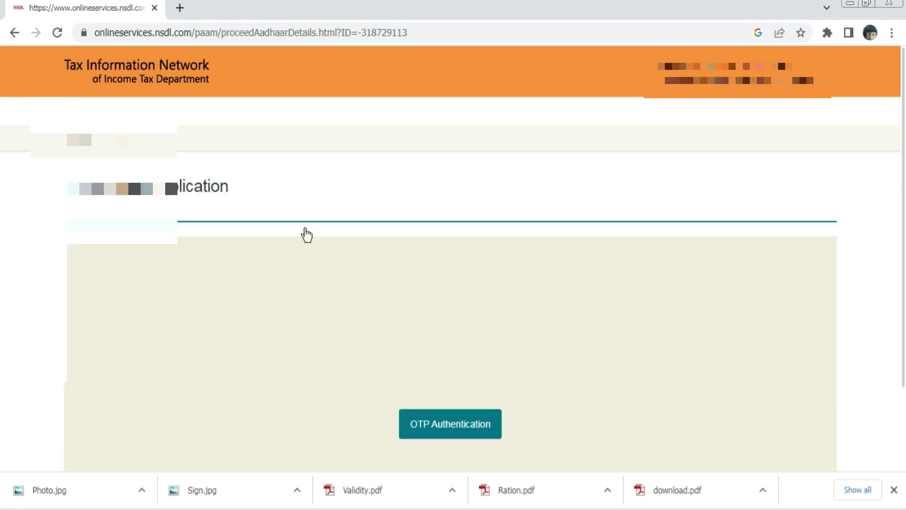
Request an OTP for Aadhaar authentication
scroll(305, 235, down, 2)
scroll(278, 314, up, 1)
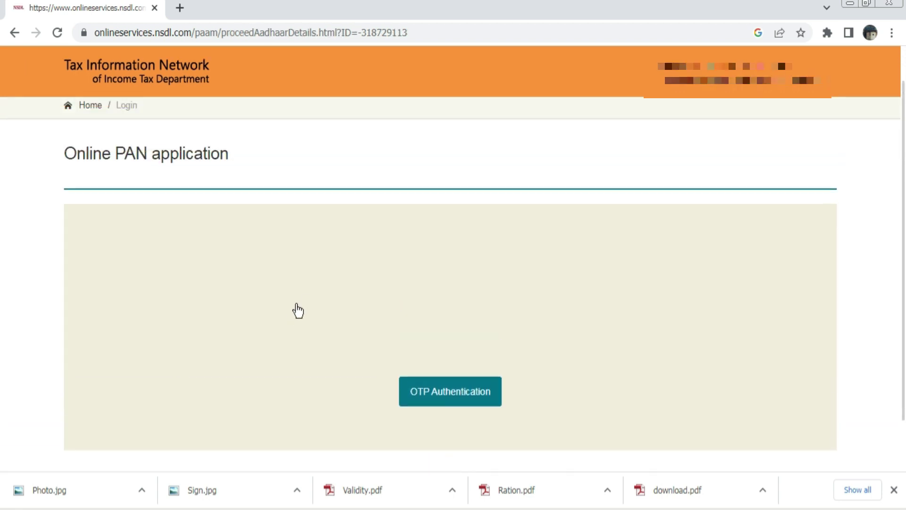
click(479, 398)
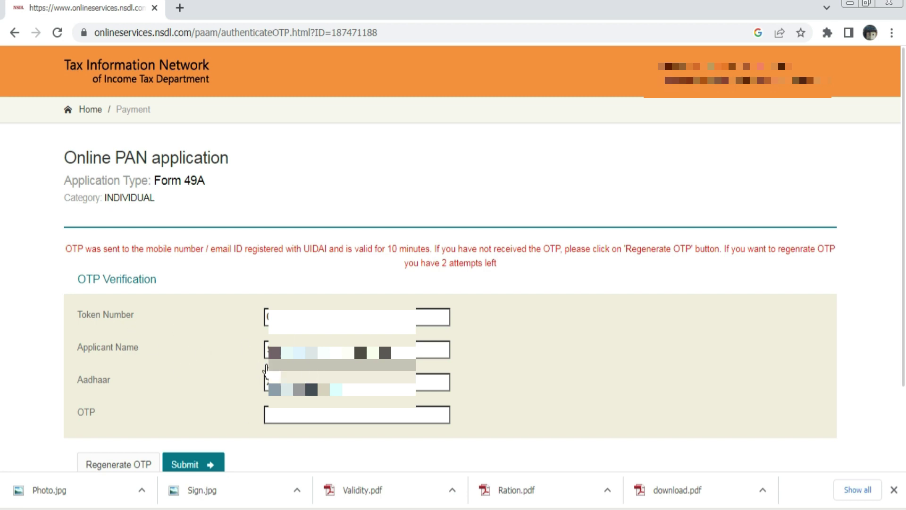
Enter the received Aadhaar OTP and continue to e-signing
click(335, 416)
scroll(330, 415, down, 2)
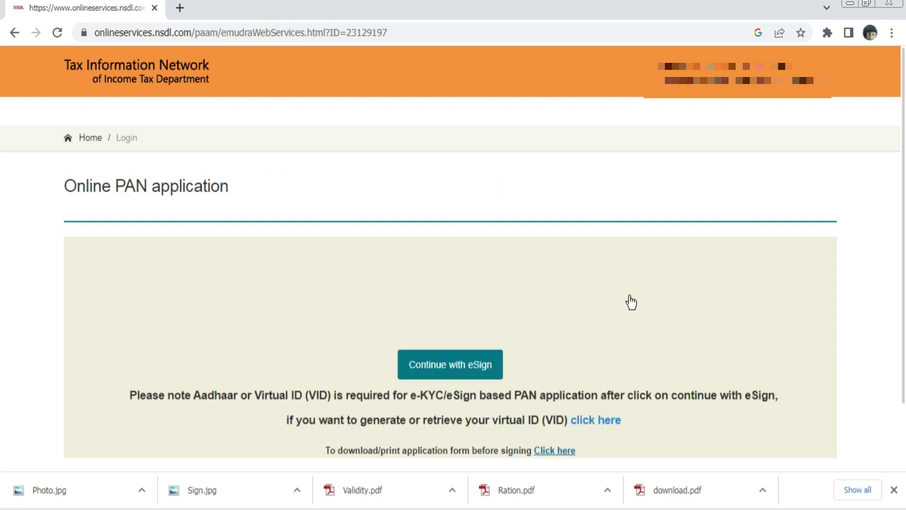
scroll(561, 285, down, 2)
click(476, 297)
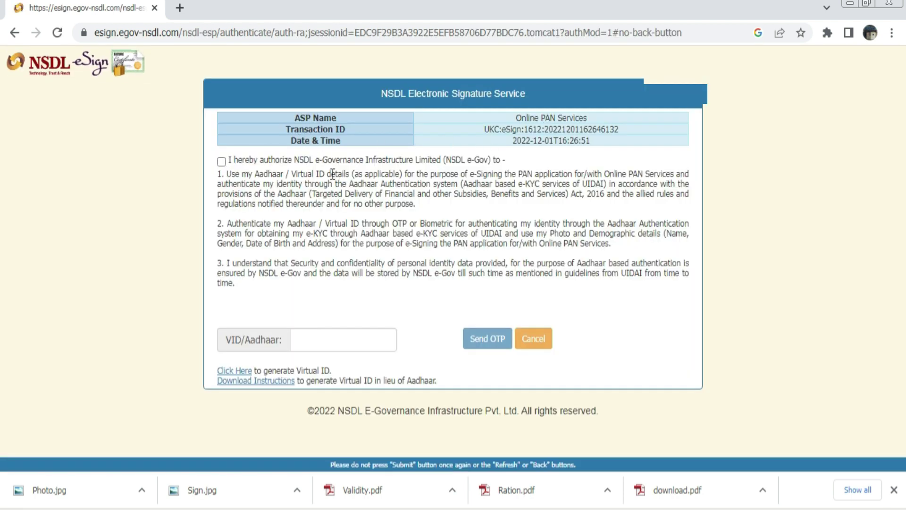
Authorise NSDL e-Gov, enter the Aadhaar number, and send an OTP to the mobile
click(222, 161)
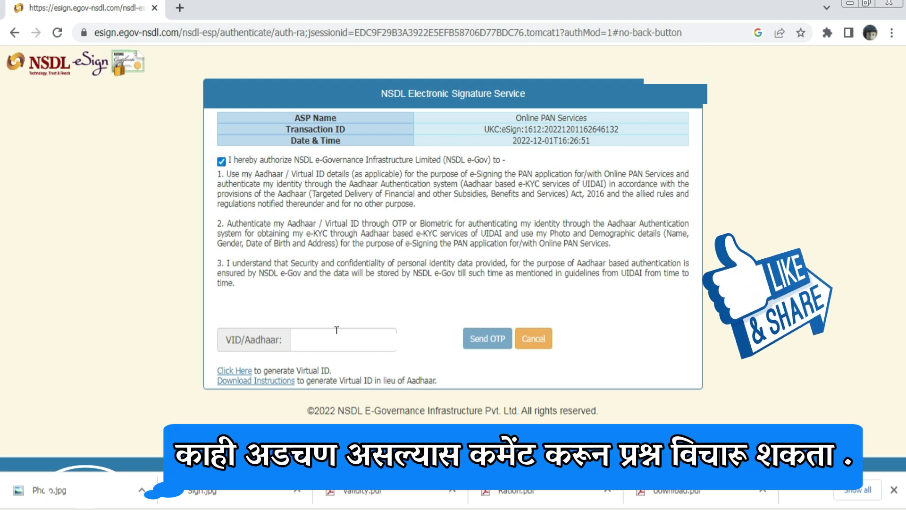
click(334, 345)
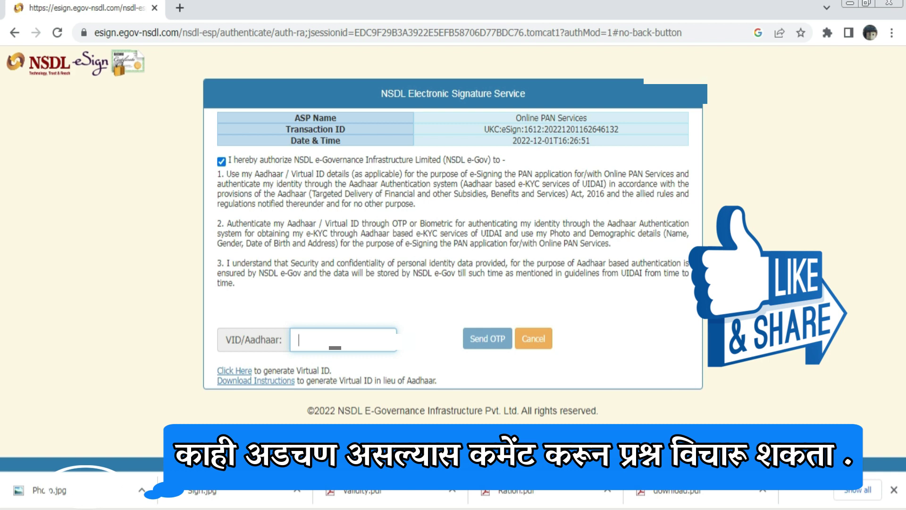
text(3)
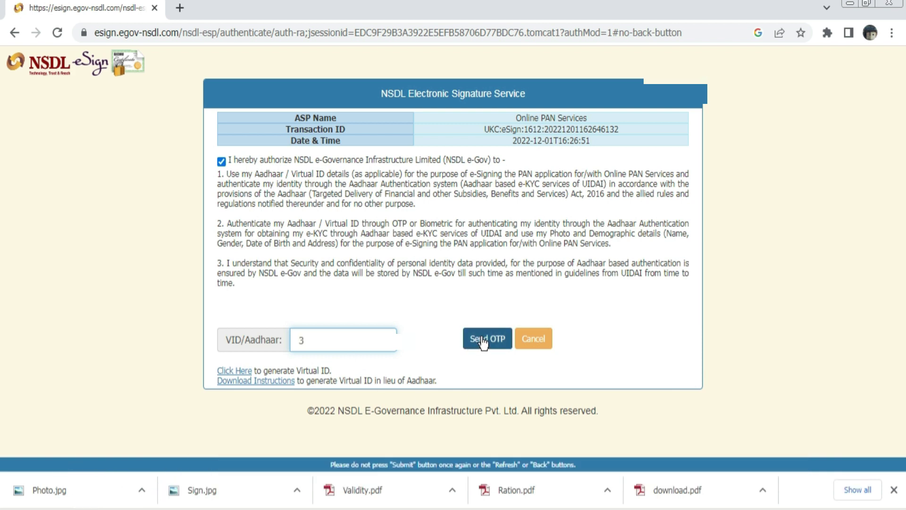
click(482, 340)
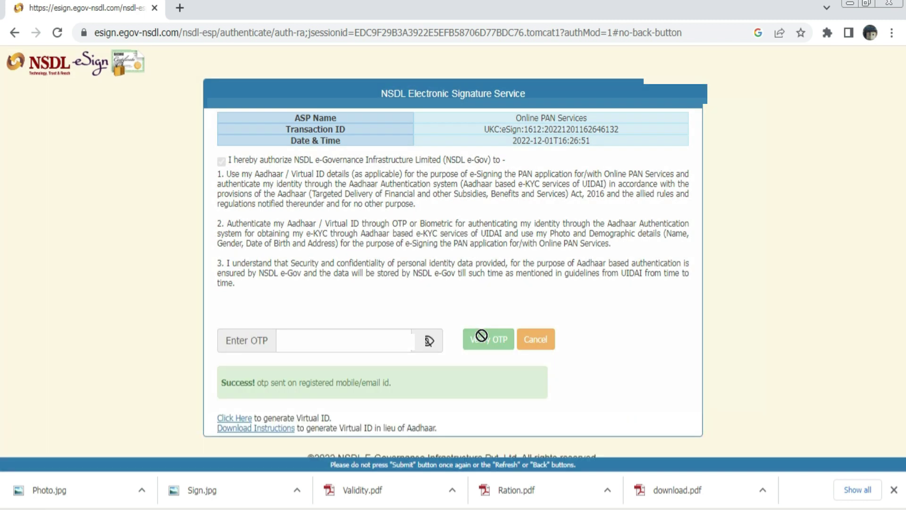
Paste the six-digit OTP and verify it to complete the e-signature
click(310, 343)
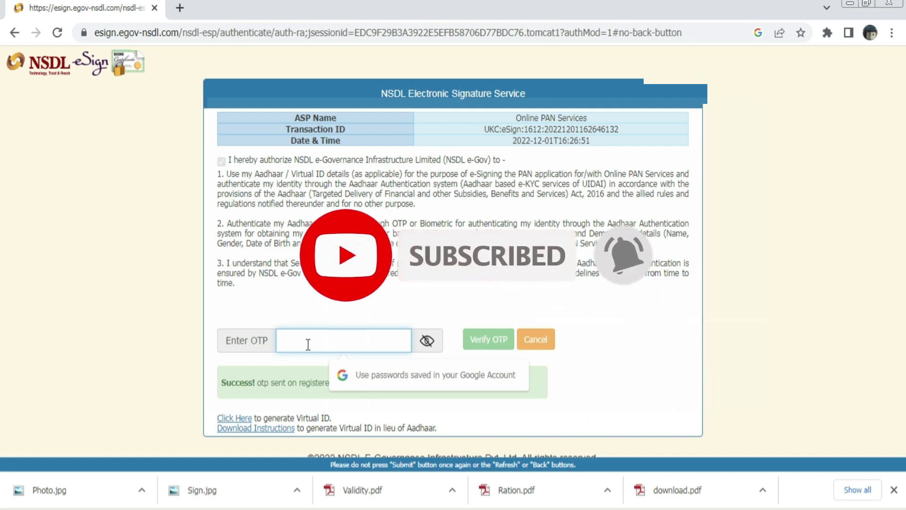
key(ctrl+v)
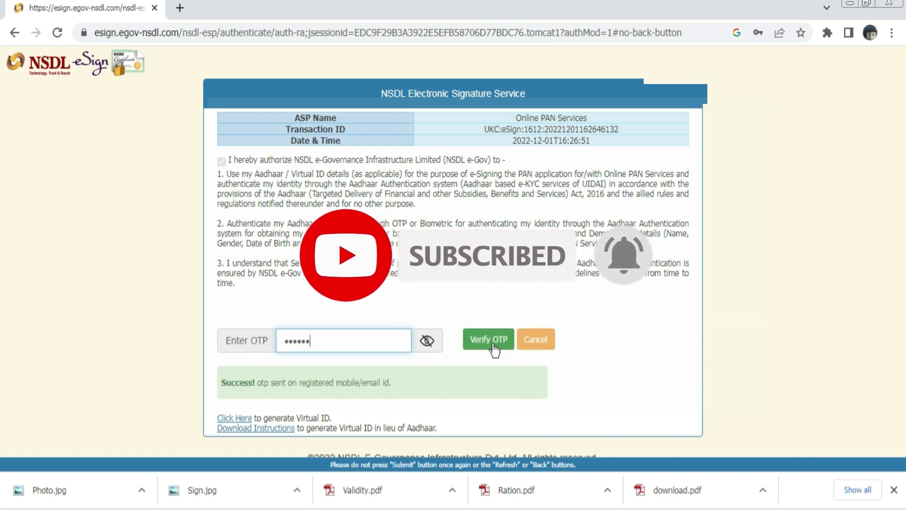
click(487, 346)
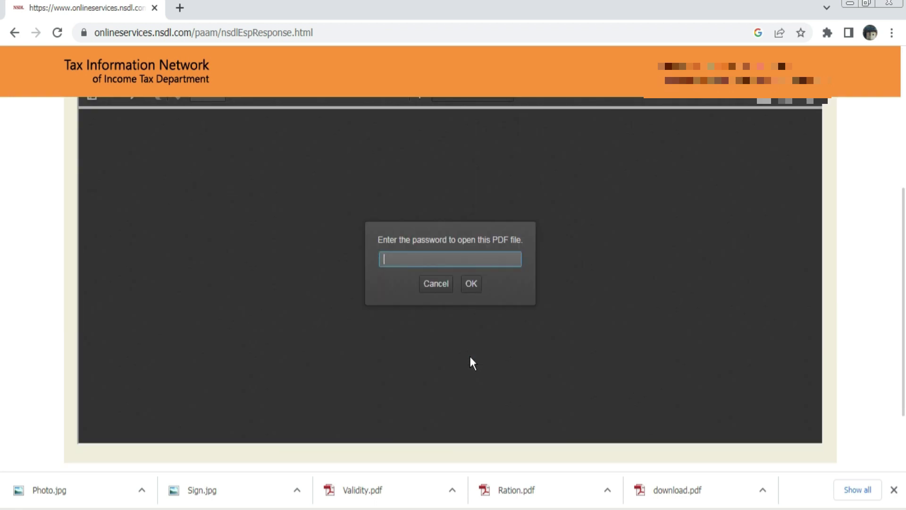
Unlock the NSDL acknowledgement PDF with its password and start downloading a copy
key(Escape)
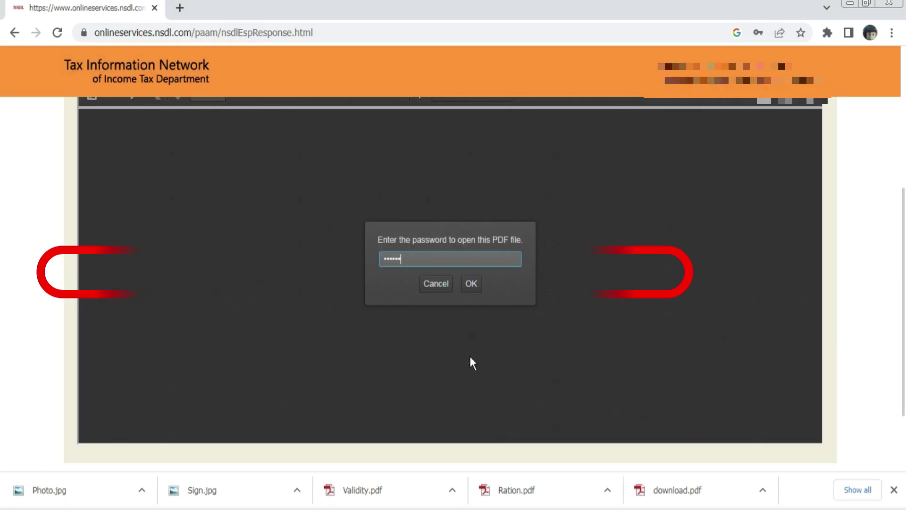
click(471, 285)
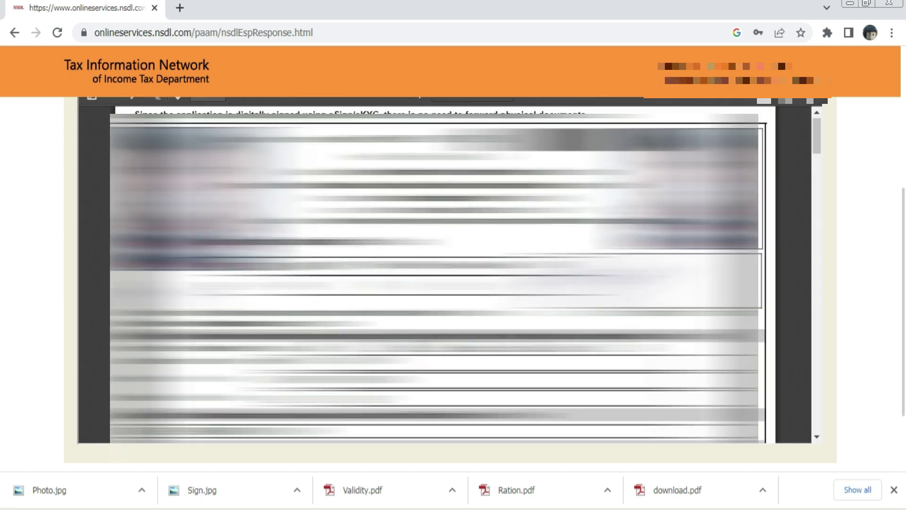
scroll(449, 283, up, 6)
click(115, 314)
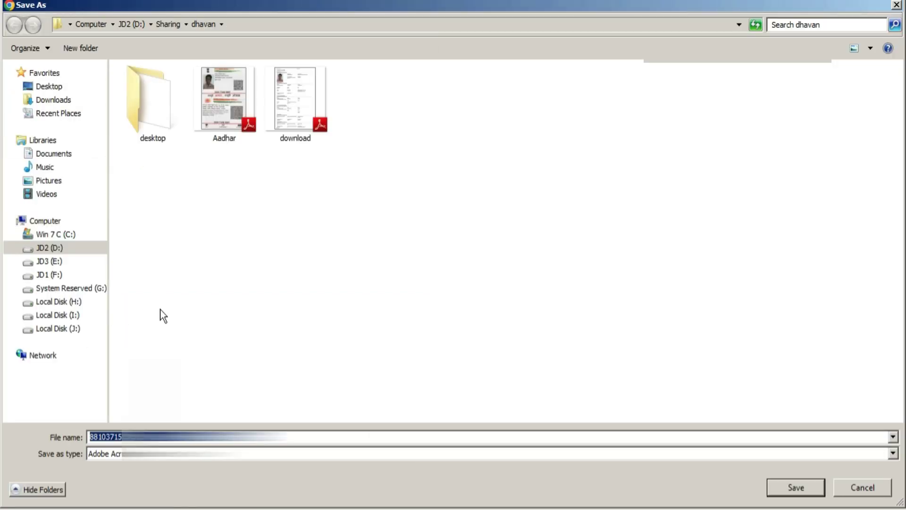
Save the downloaded acknowledgement PDF under the file name 'Pan Application'
text(Pan Application)
key(Return)
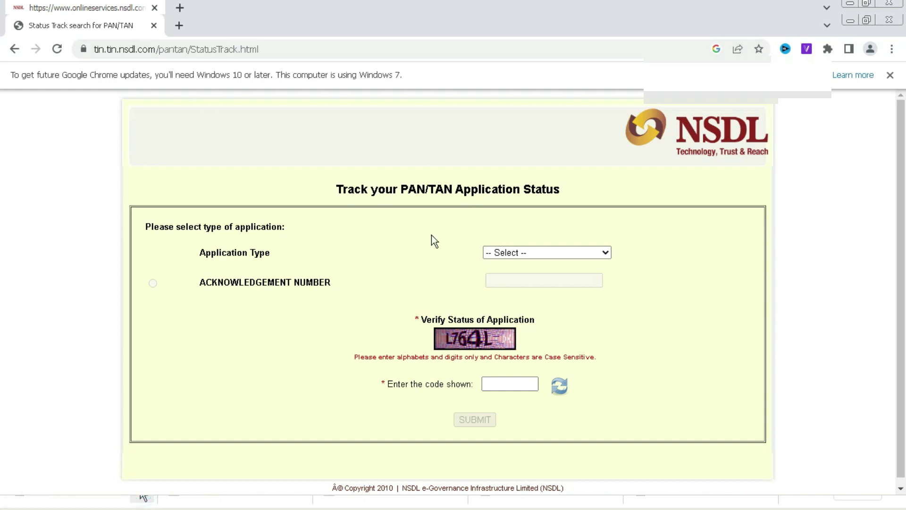
Pick 'PAN - New / Change Request' as application type and select the Acknowledgement Number field
click(521, 253)
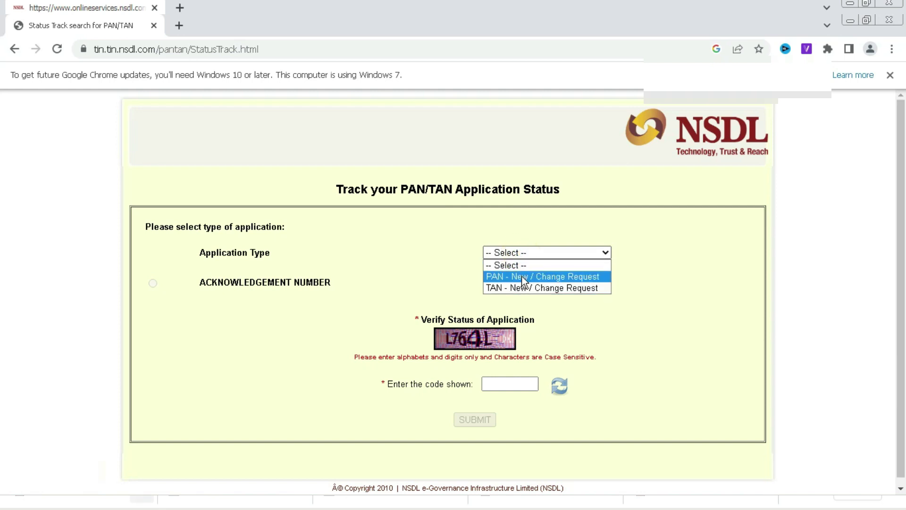
click(522, 275)
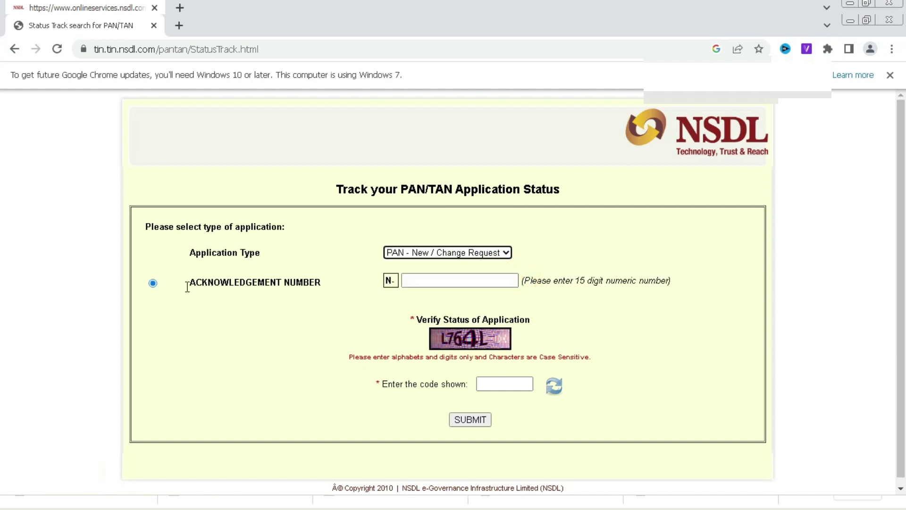
click(443, 279)
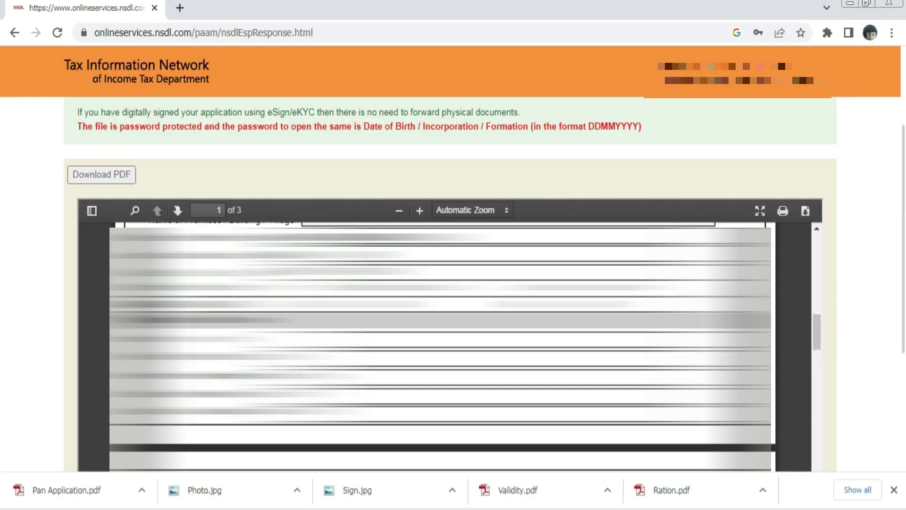
scroll(440, 347, down, 3)
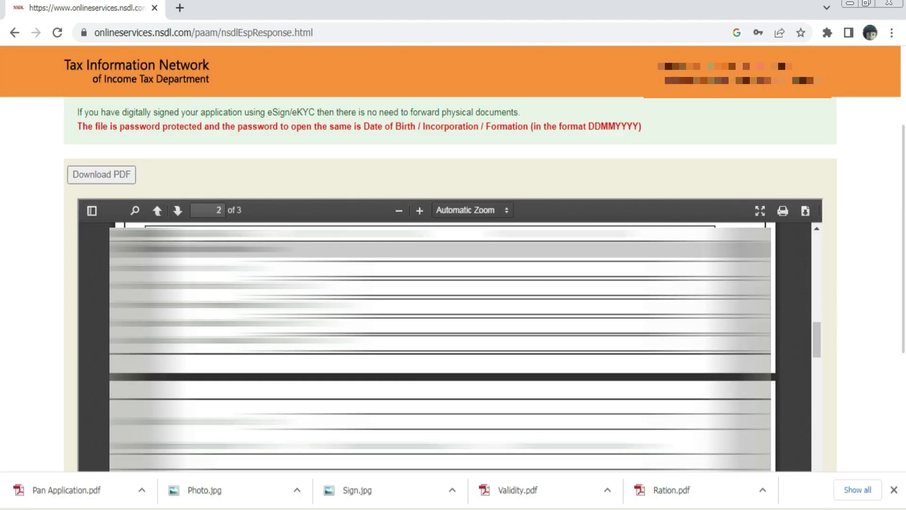
scroll(440, 346, down, 3)
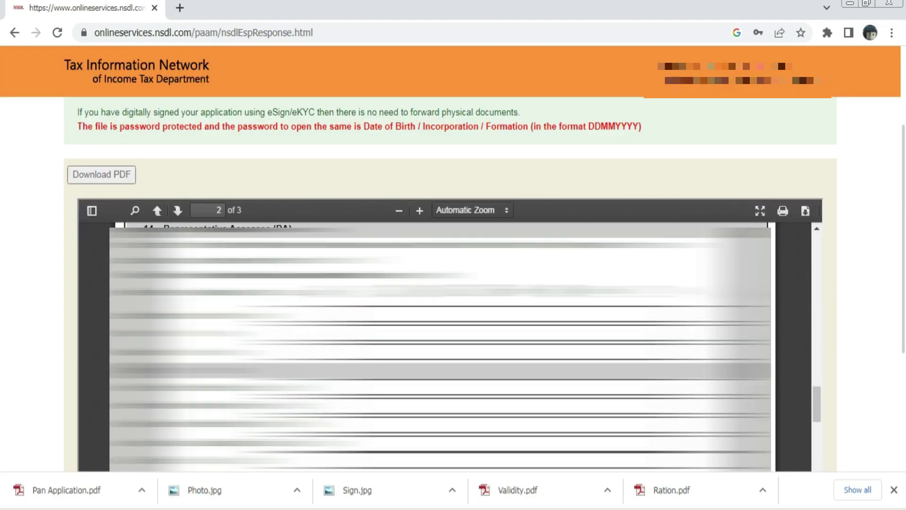
scroll(439, 347, down, 5)
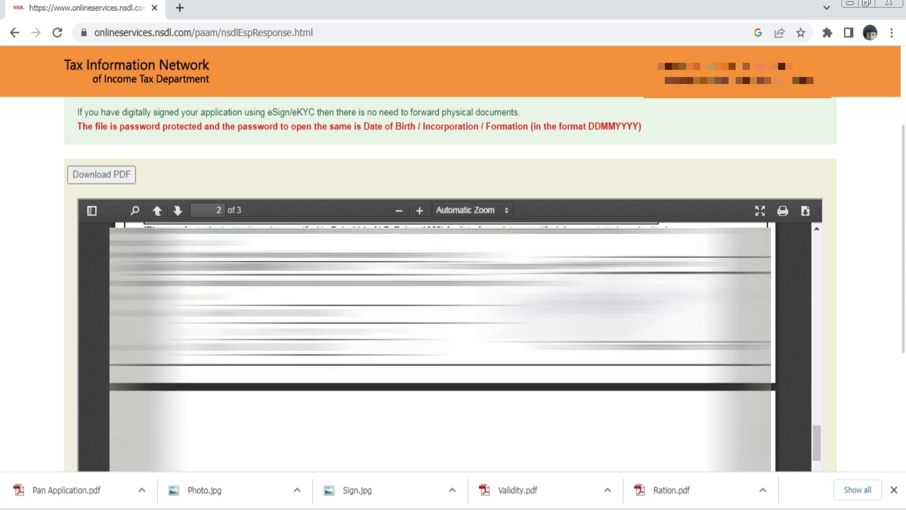
scroll(440, 347, up, 3)
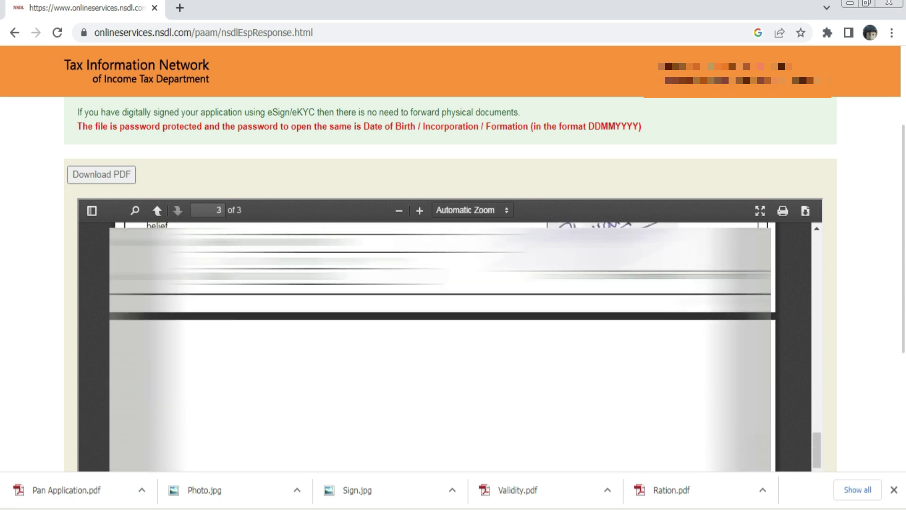
scroll(440, 347, up, 3)
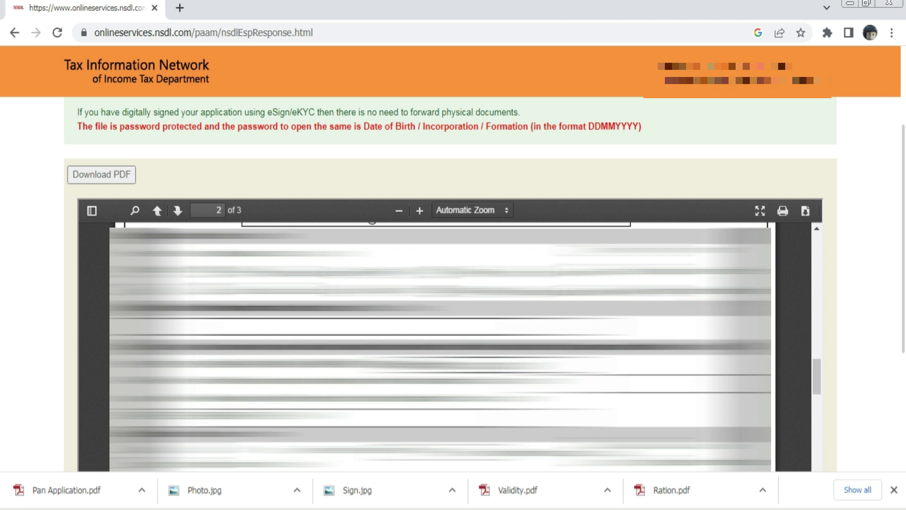
scroll(439, 347, up, 10)
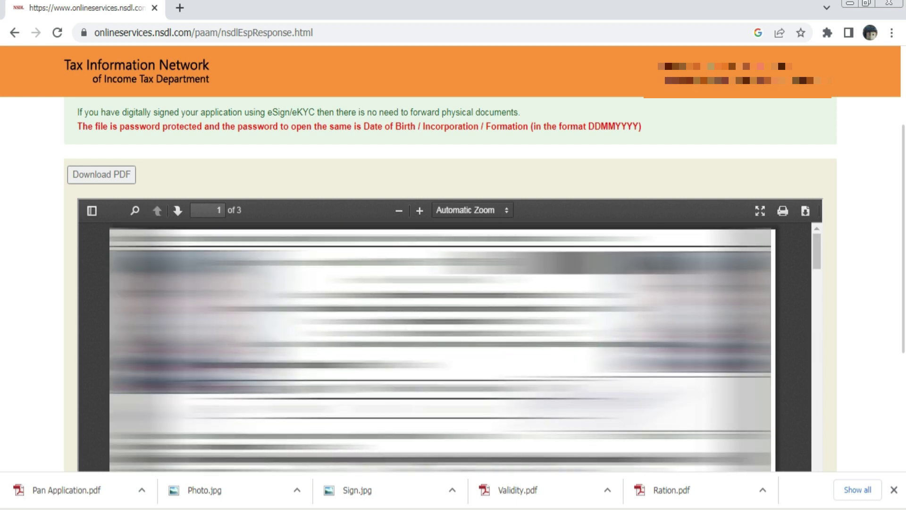
scroll(440, 347, up, 3)
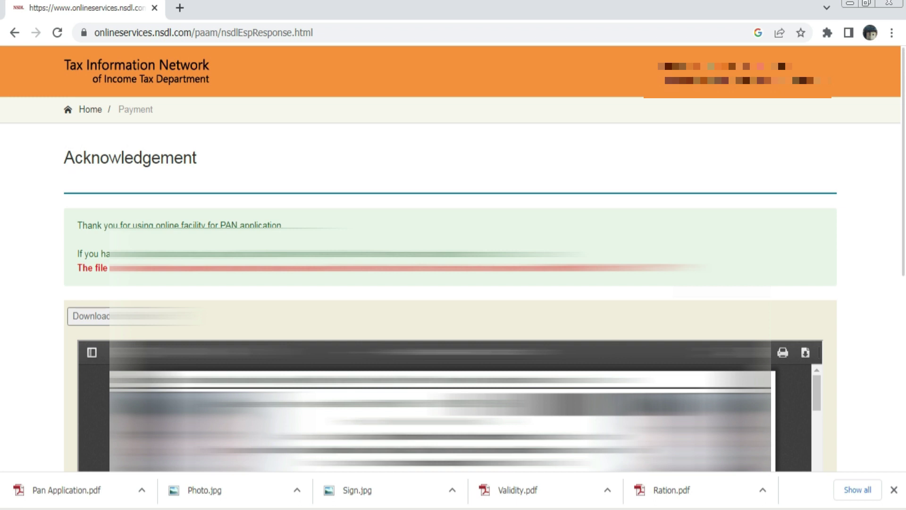